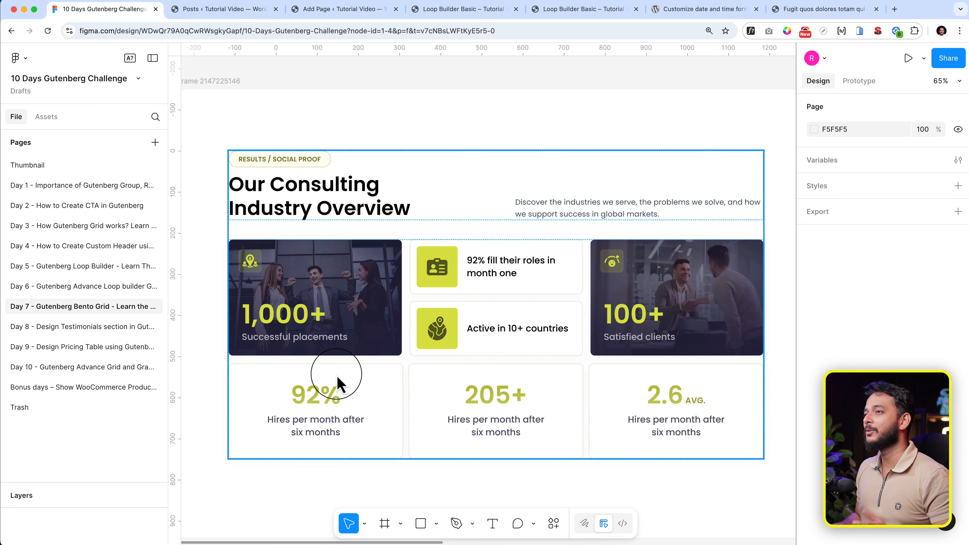
# Switch to the WordPress posts list and open the editor for adding a new page in a separate tab.
pyautogui.click(244, 12)
pyautogui.moveTo(84, 218)
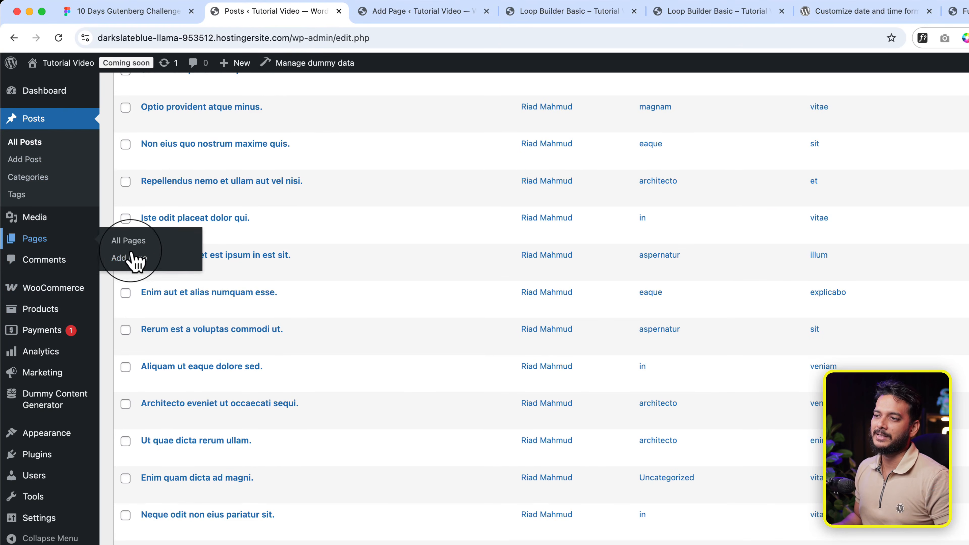
pyautogui.rightClick(125, 263)
pyautogui.click(161, 266)
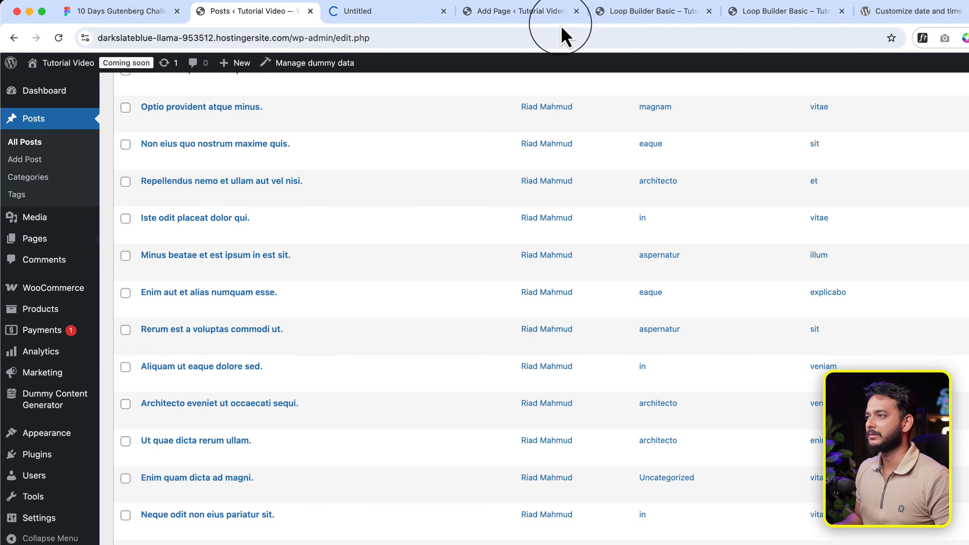
# Close the leftover browser tabs, keeping only the Figma design, the posts list and the new page, and show the new page.
pyautogui.click(576, 11)
pyautogui.click(576, 12)
pyautogui.click(577, 11)
pyautogui.click(577, 11)
pyautogui.click(576, 11)
pyautogui.click(432, 13)
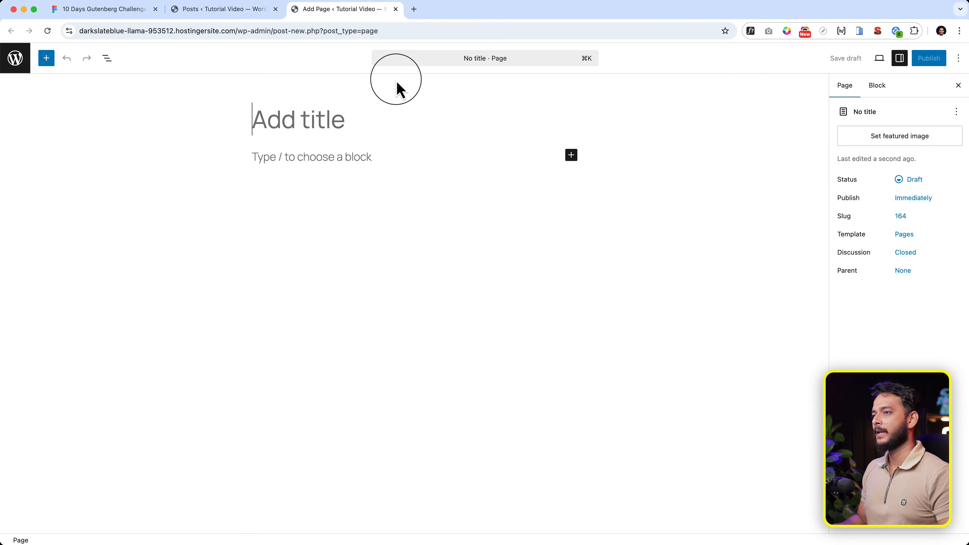
# Title the new page "Bento Grid - Advance Grid Class" and dismiss the starter pattern chooser.
pyautogui.write('Bento Grid')
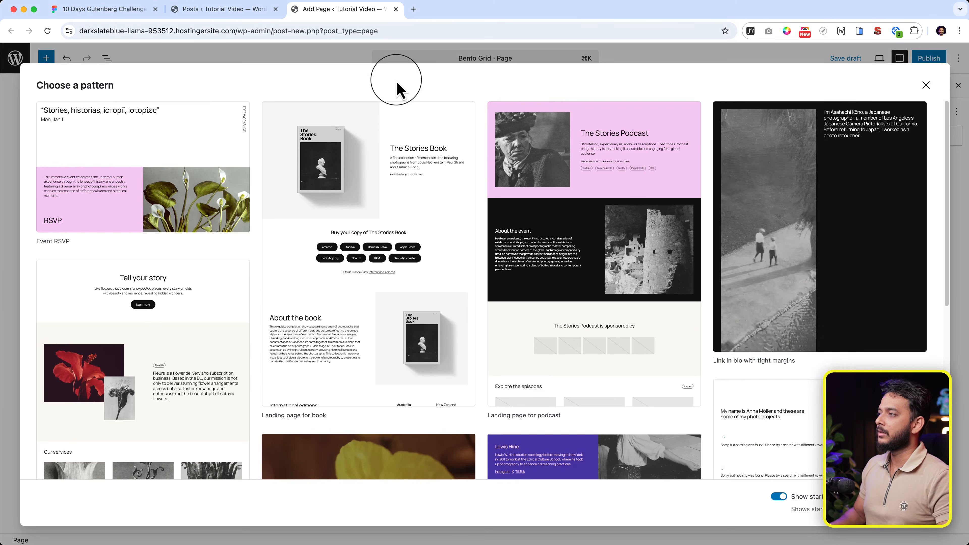
pyautogui.click(926, 86)
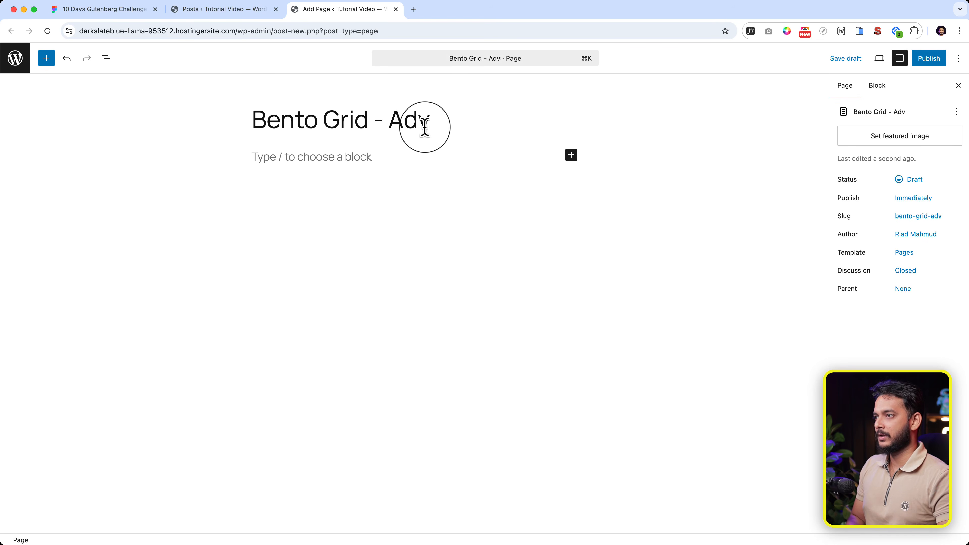
pyautogui.write('Grid Class')
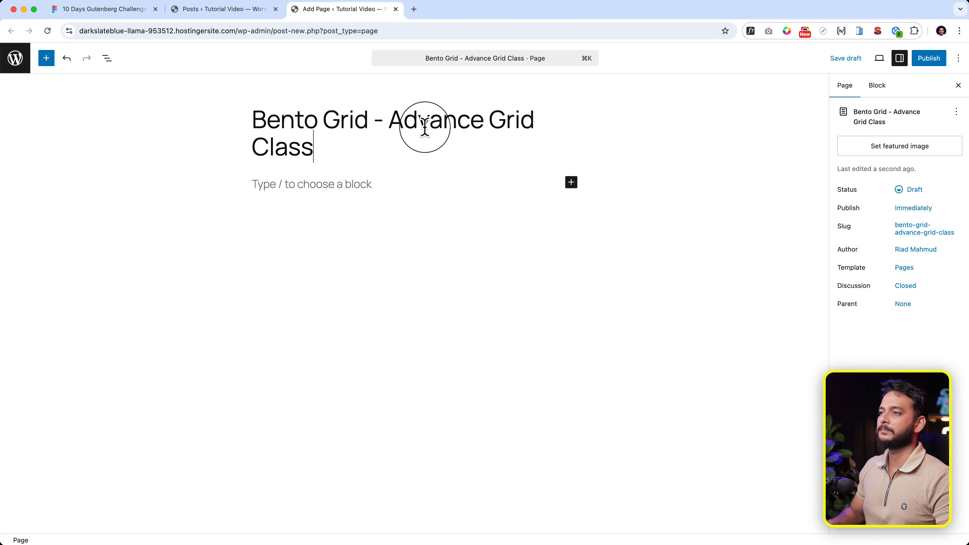
# Insert a Group block with the plain group layout below the title and align it to full width.
pyautogui.click(301, 178)
pyautogui.write('/Grou')
pyautogui.press('Return')
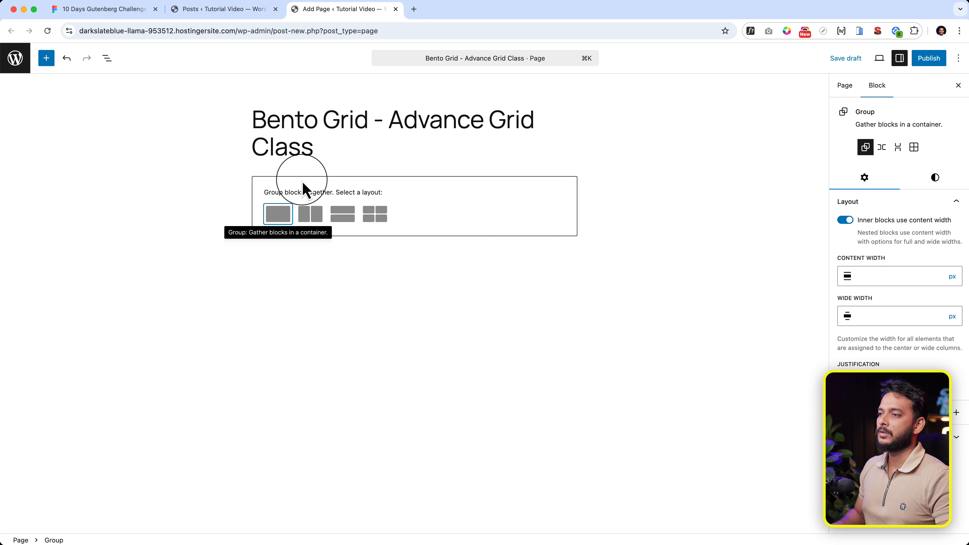
pyautogui.click(279, 208)
pyautogui.click(296, 164)
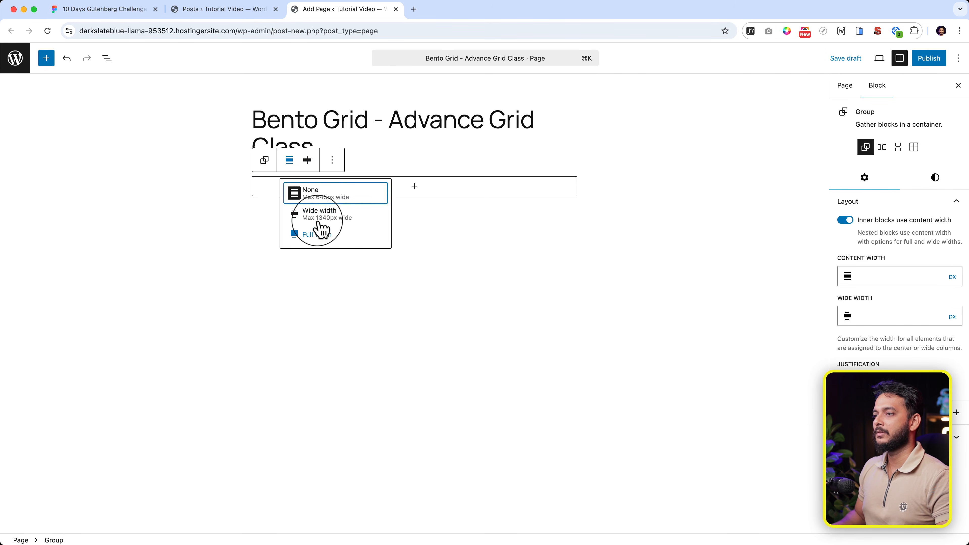
pyautogui.click(318, 225)
# Insert a Grid block inside the full-width group and align it to wide width.
pyautogui.click(420, 195)
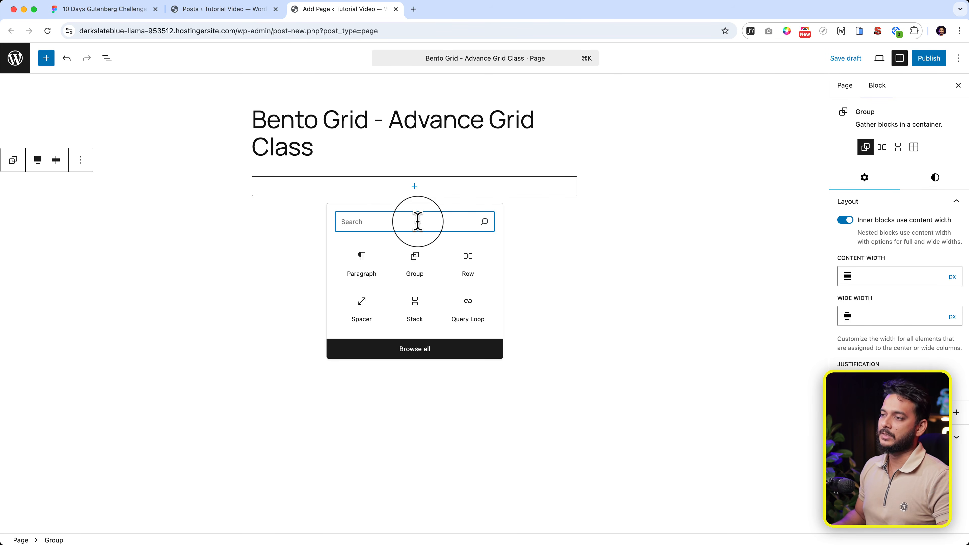
pyautogui.write('gird')
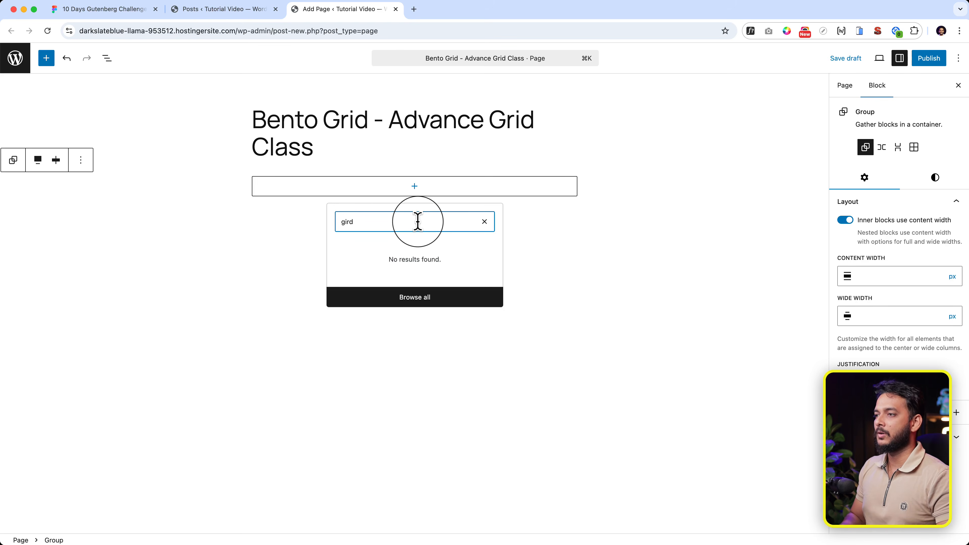
pyautogui.press('BackSpace')
pyautogui.press('BackSpace')
pyautogui.press('BackSpace')
pyautogui.write('rid')
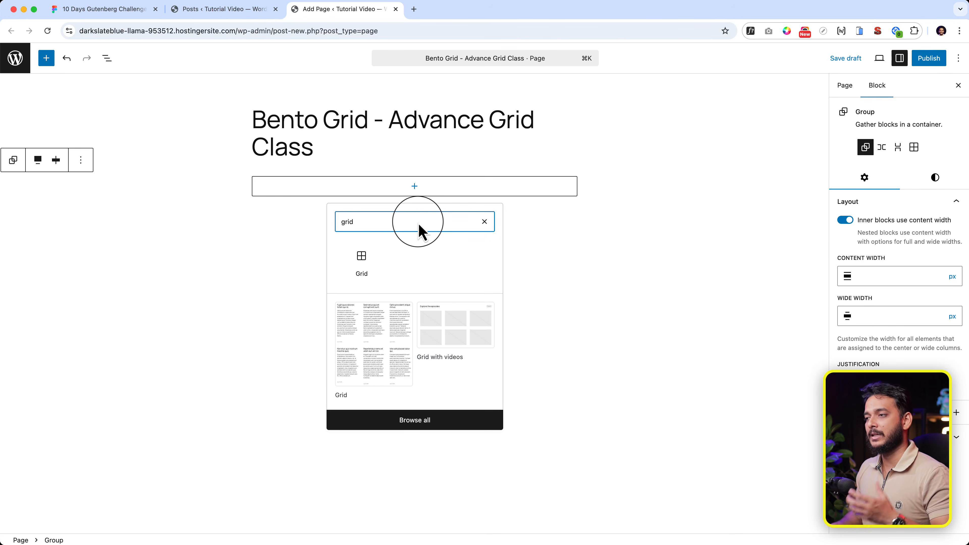
pyautogui.click(372, 258)
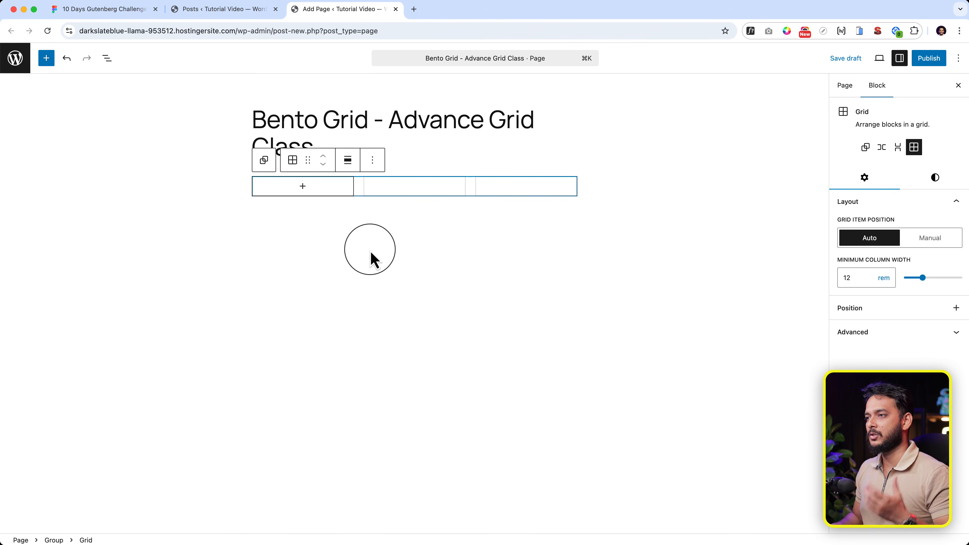
pyautogui.click(347, 161)
pyautogui.click(368, 216)
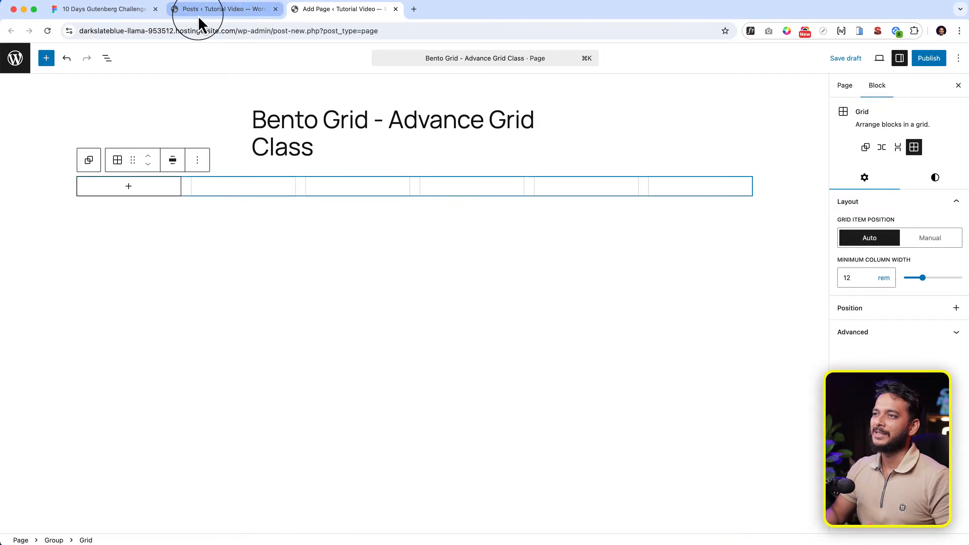
# Switch to the Figma design and examine how the cards are arranged in the Industry Overview section.
pyautogui.click(209, 67)
pyautogui.click(114, 67)
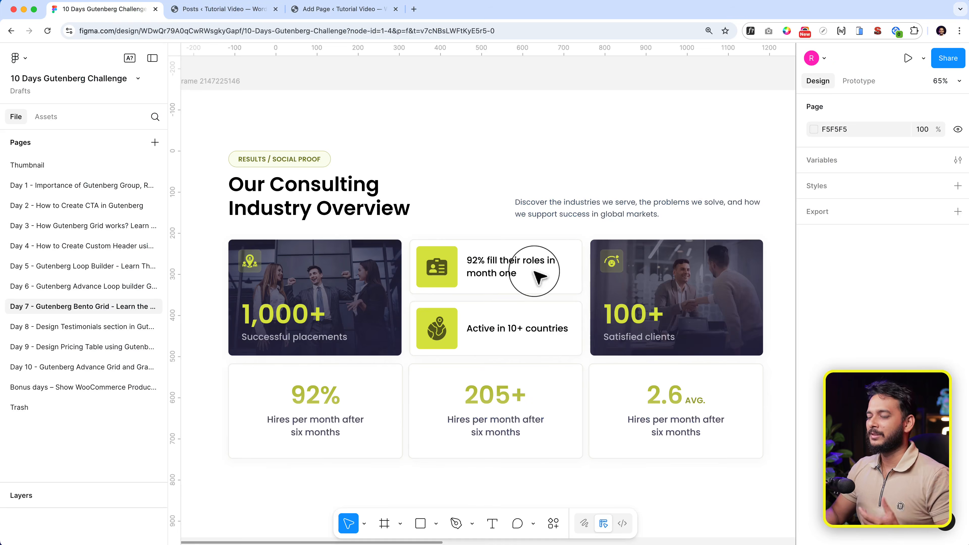
pyautogui.hotkey('ctrl', 'a')
pyautogui.hotkey('shift', '2')
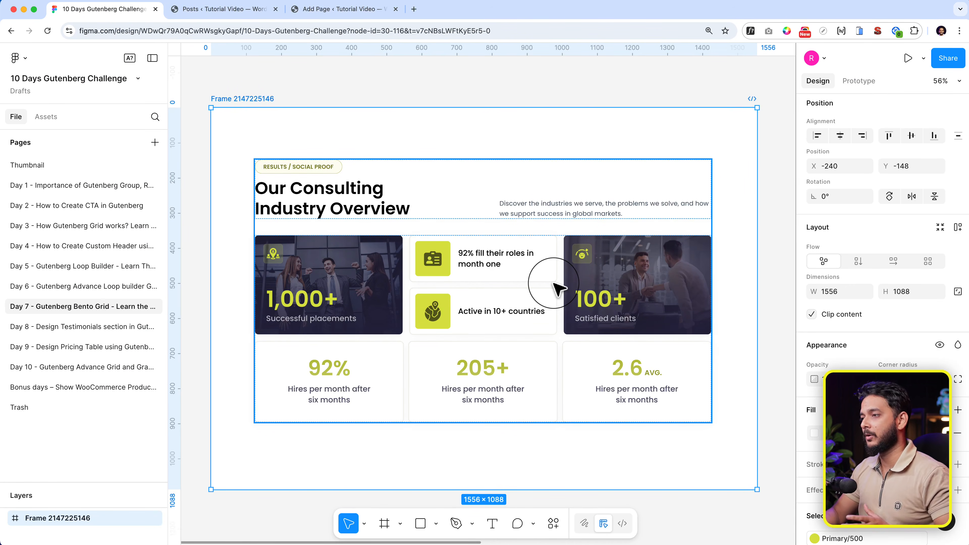
pyautogui.scroll(3, 454, 263)
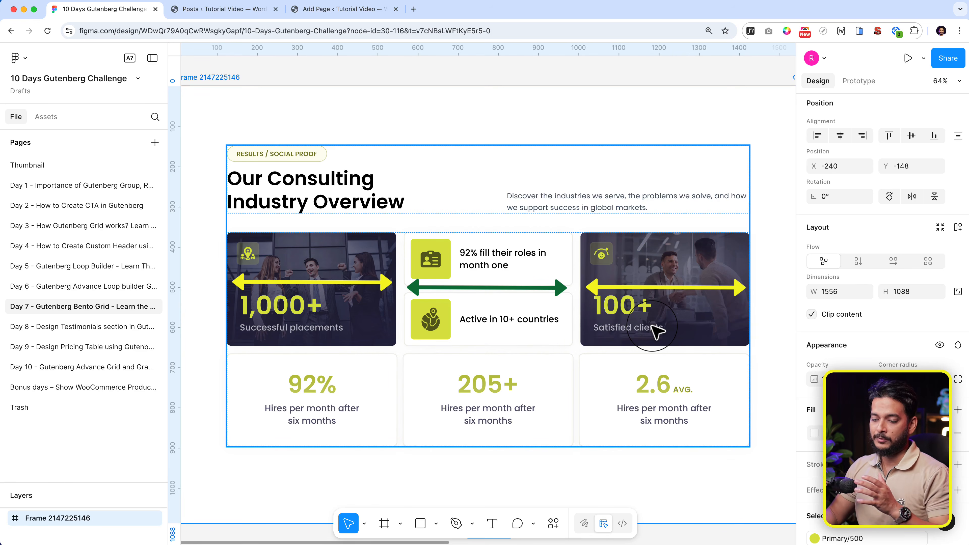
# Back in the WordPress page editor, set the Grid block's item position to Manual with 12 columns.
pyautogui.click(327, 11)
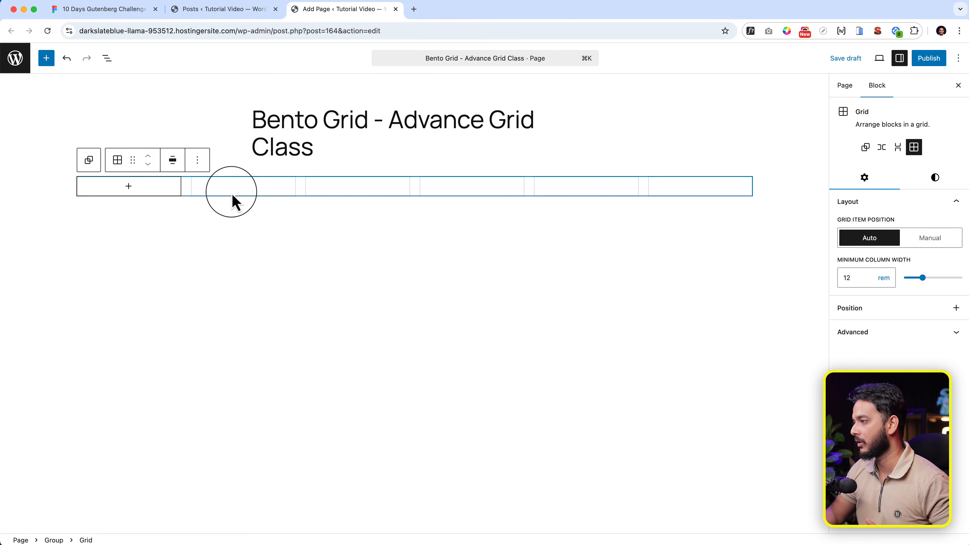
pyautogui.click(916, 231)
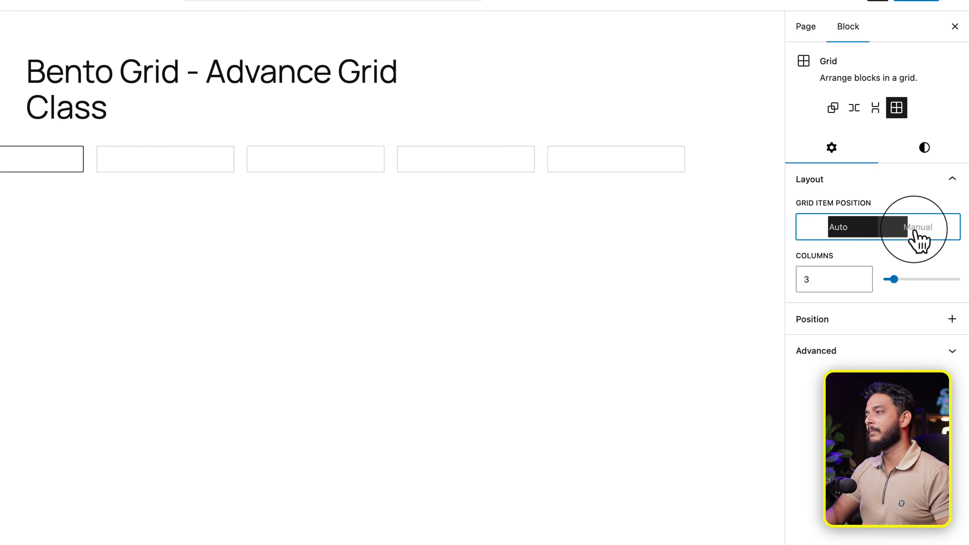
pyautogui.moveTo(895, 282); pyautogui.dragTo(927, 290)
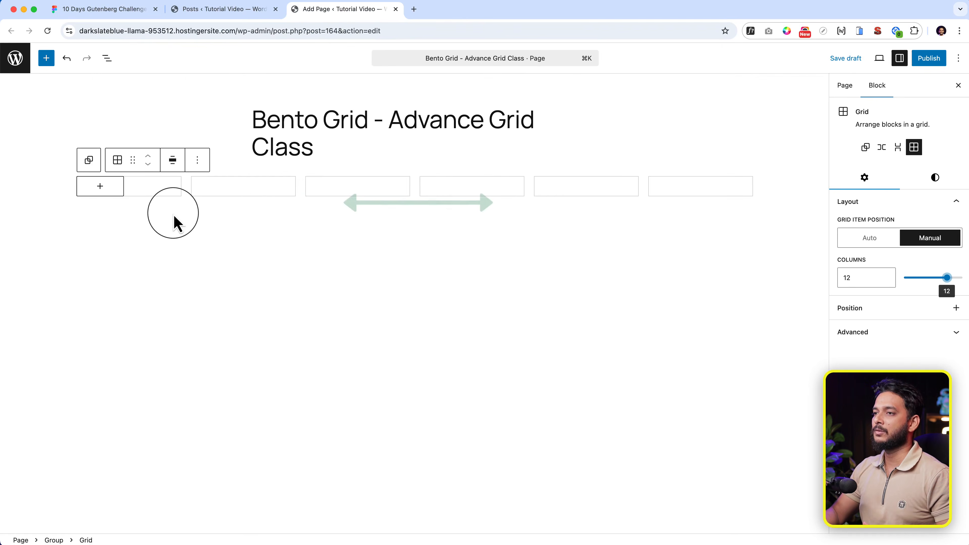
pyautogui.click(0, 184)
pyautogui.click(0, 176)
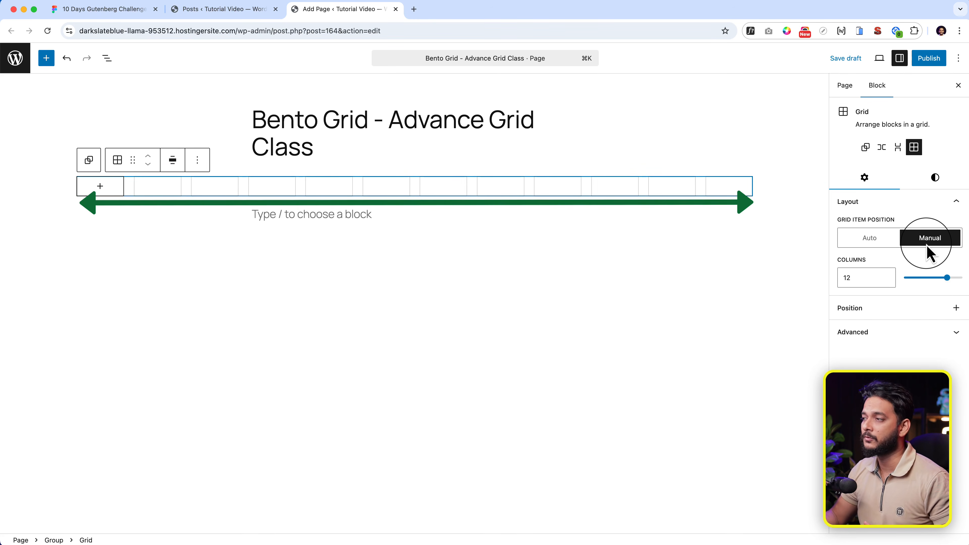
# Switch to Figma and inspect the fill, corner radius, shadow and padding settings of the "Successful placements" card.
pyautogui.click(129, 12)
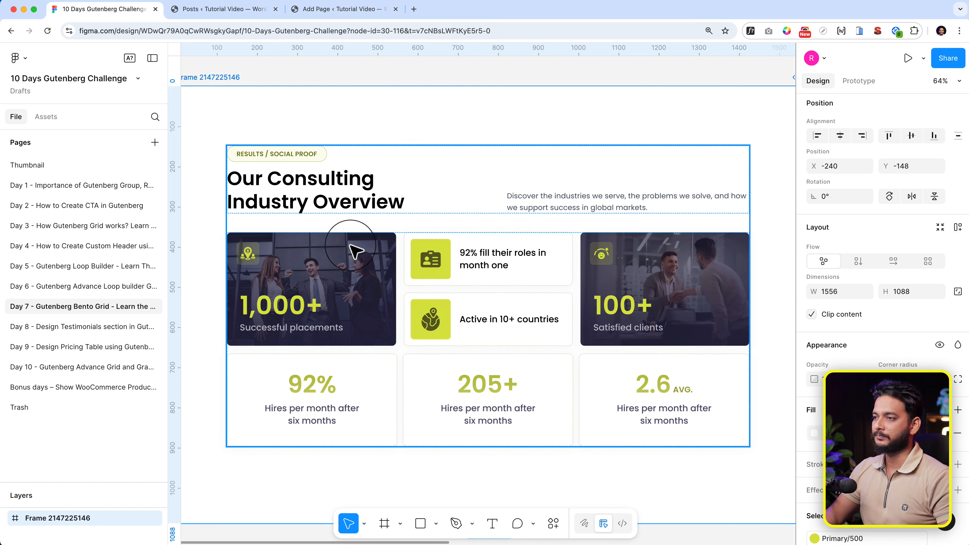
pyautogui.click(341, 280)
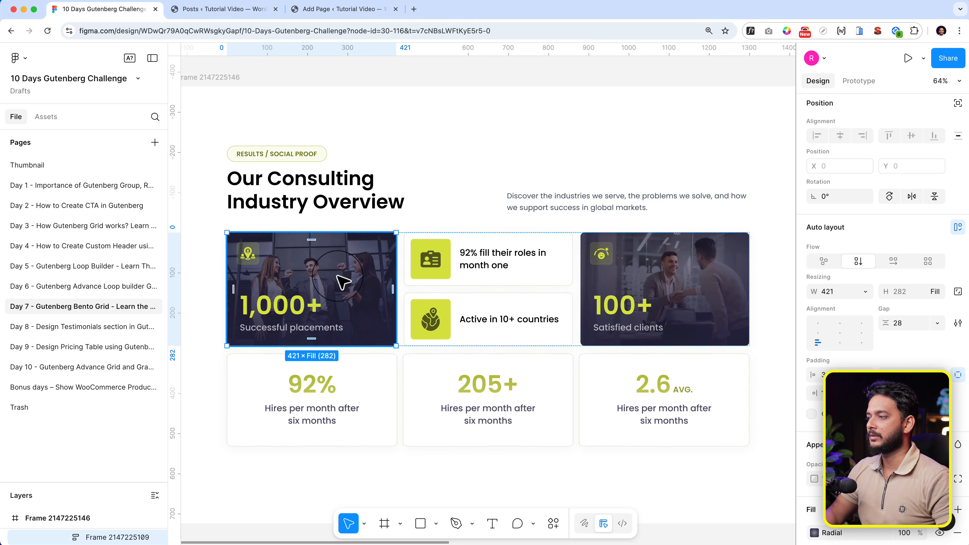
pyautogui.scroll(-9, 873, 290)
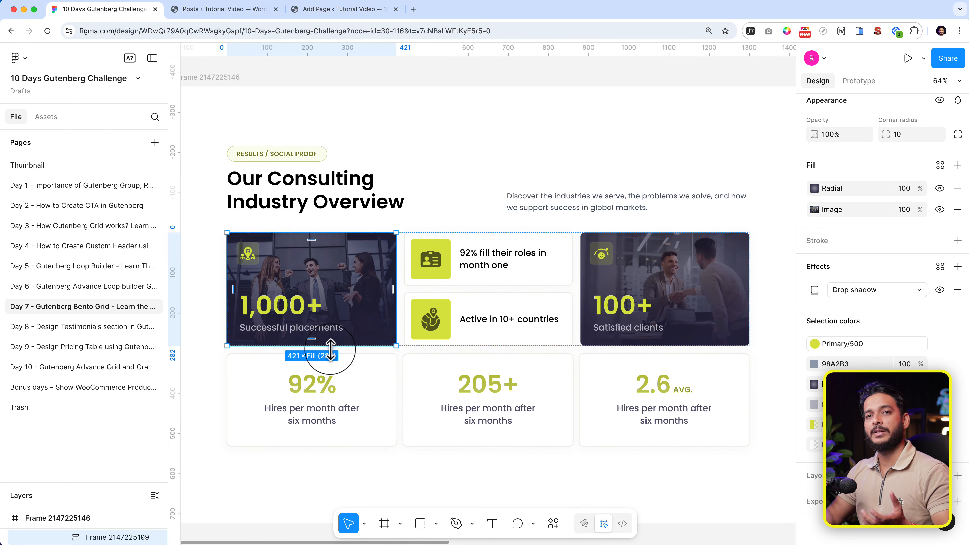
pyautogui.click(248, 254)
pyautogui.press('Escape')
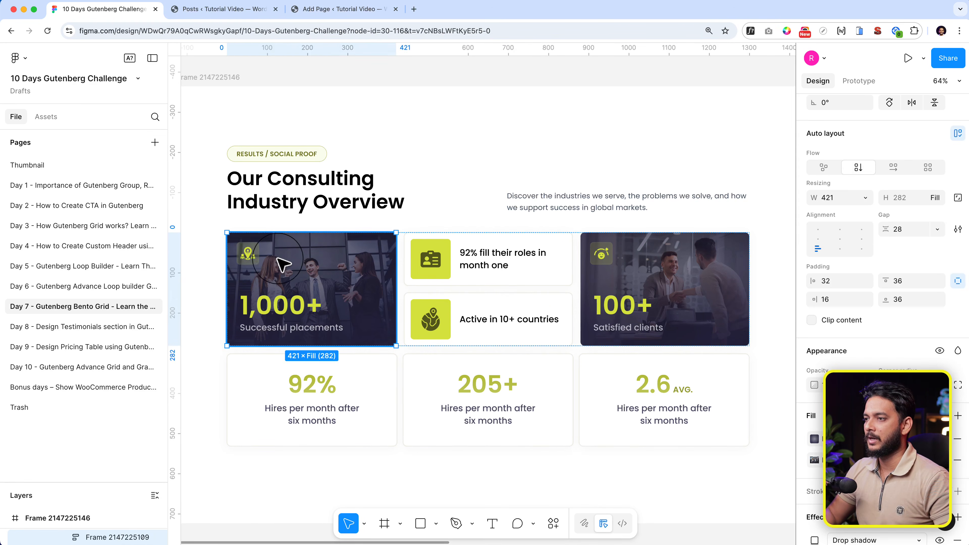
# Export the location-pin vector icon of the "Successful placements" card as a PNG at 1x.
pyautogui.doubleClick(249, 257)
pyautogui.scroll(5, 248, 257)
pyautogui.scroll(3, 249, 257)
pyautogui.doubleClick(247, 253)
pyautogui.click(958, 495)
pyautogui.click(896, 456)
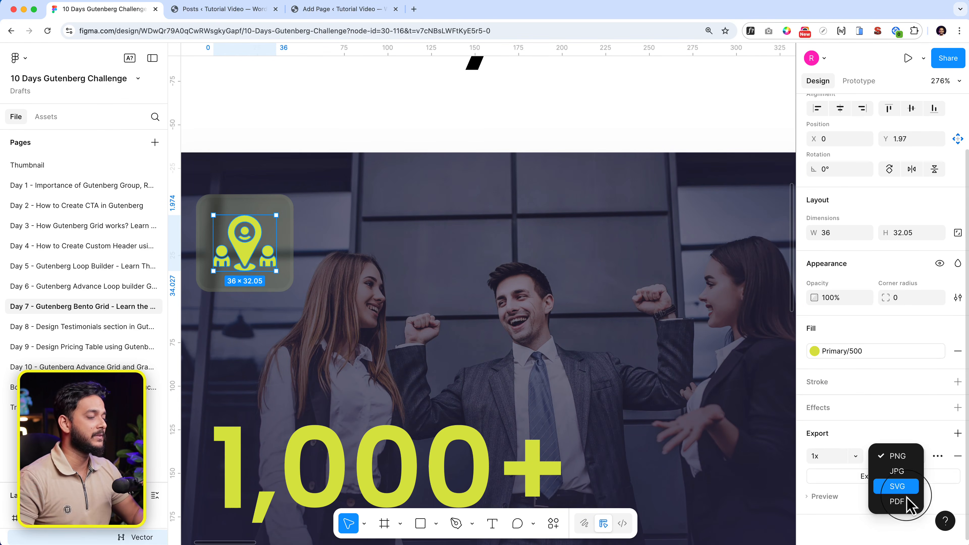
pyautogui.click(822, 503)
pyautogui.click(824, 495)
pyautogui.scroll(-3, 839, 477)
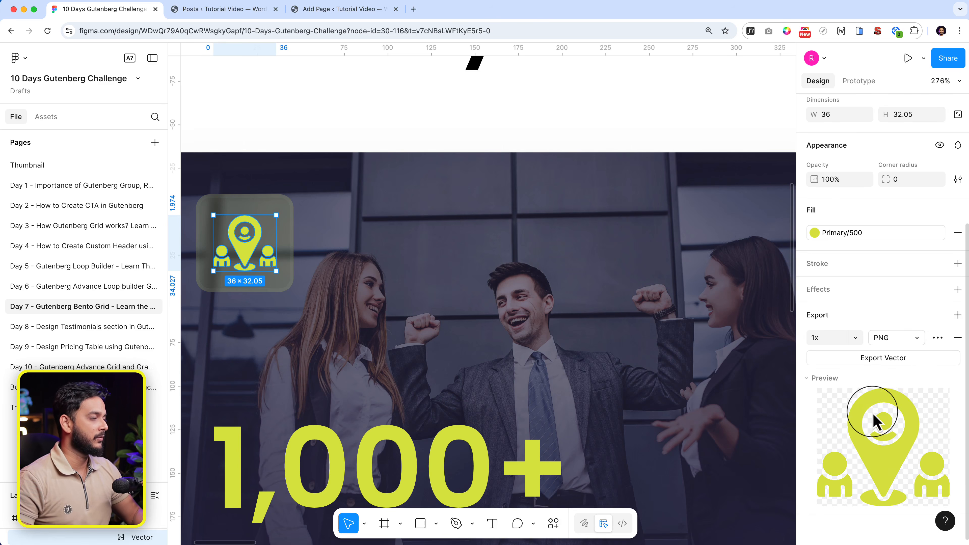
pyautogui.click(907, 363)
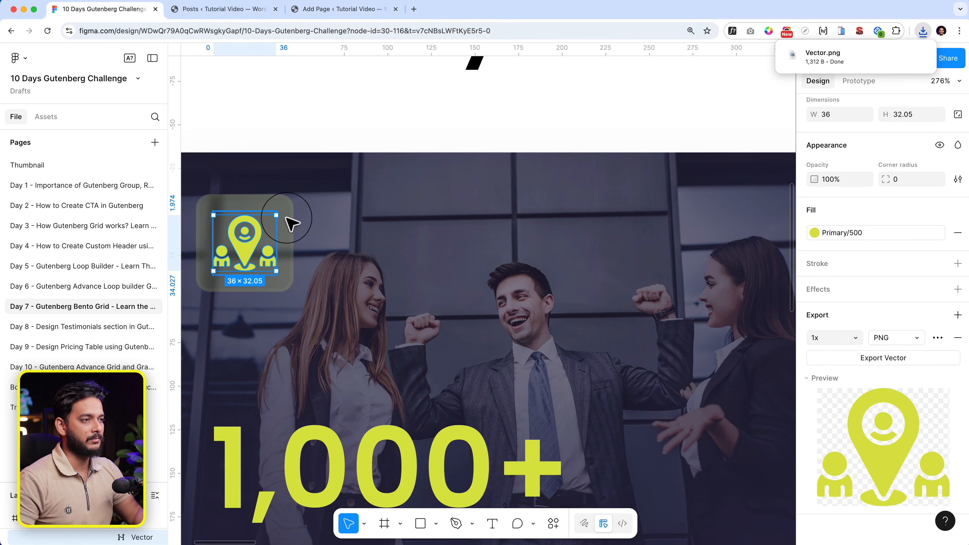
# Export the ID badge vector icon of the "92% fill their roles in month one" card as a PNG at 1x.
pyautogui.click(244, 212)
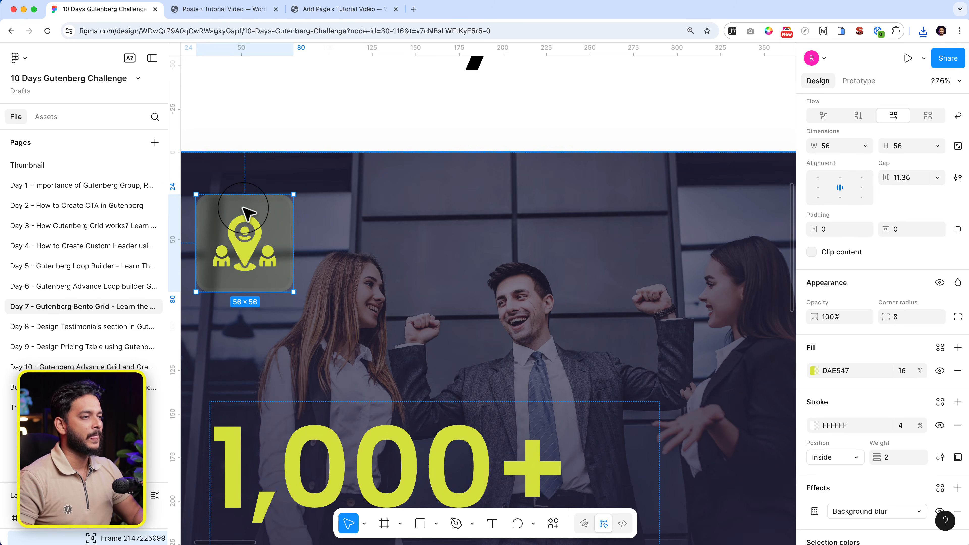
pyautogui.scroll(-5, 244, 212)
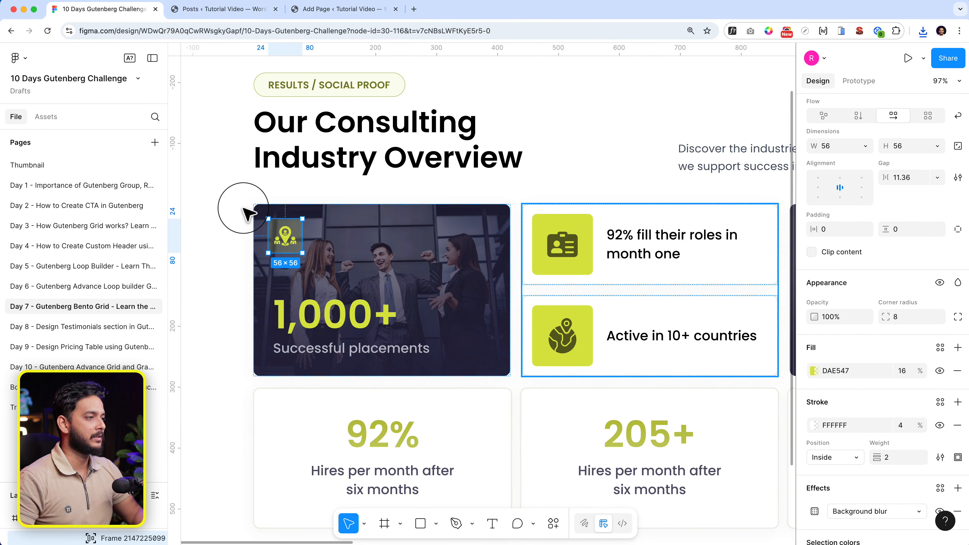
pyautogui.scroll(-3, 244, 211)
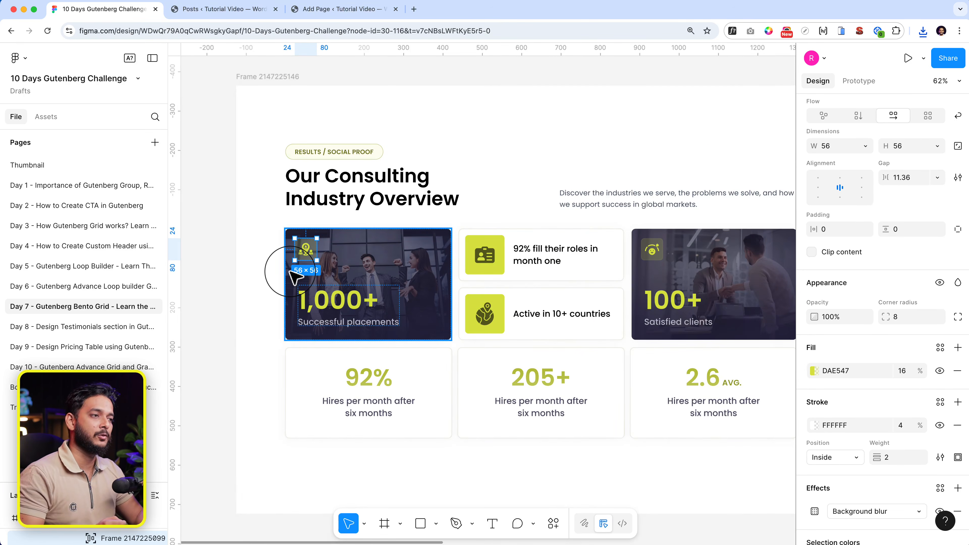
pyautogui.click(484, 259)
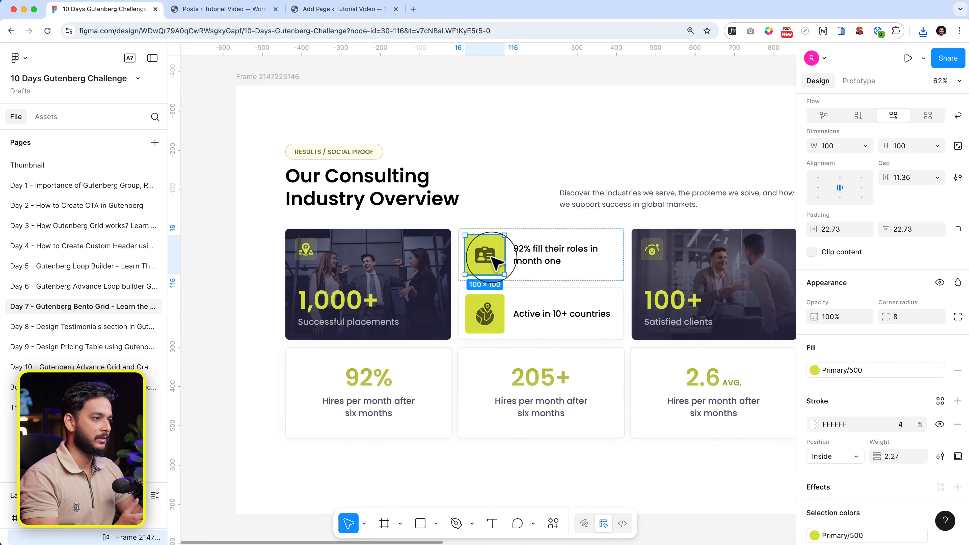
pyautogui.doubleClick(492, 260)
pyautogui.scroll(5, 491, 260)
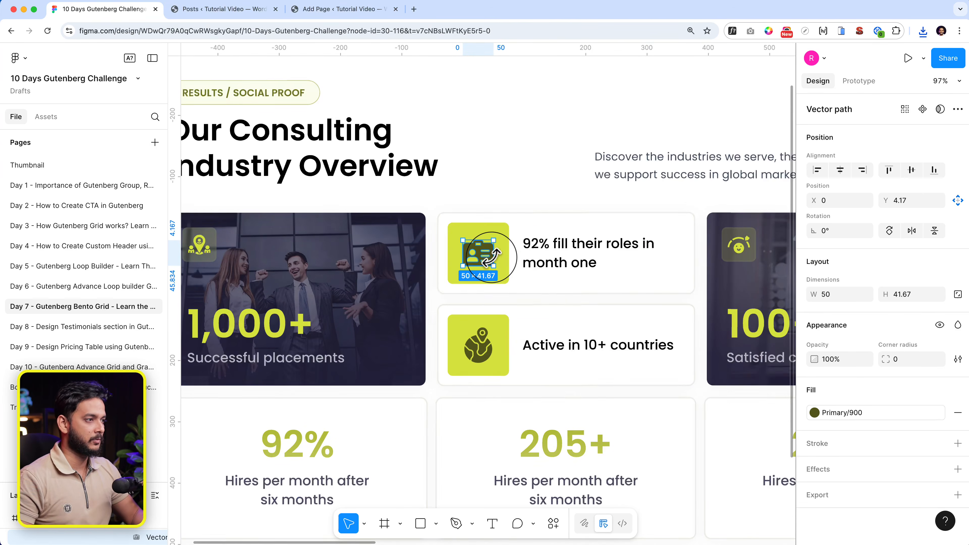
pyautogui.click(956, 495)
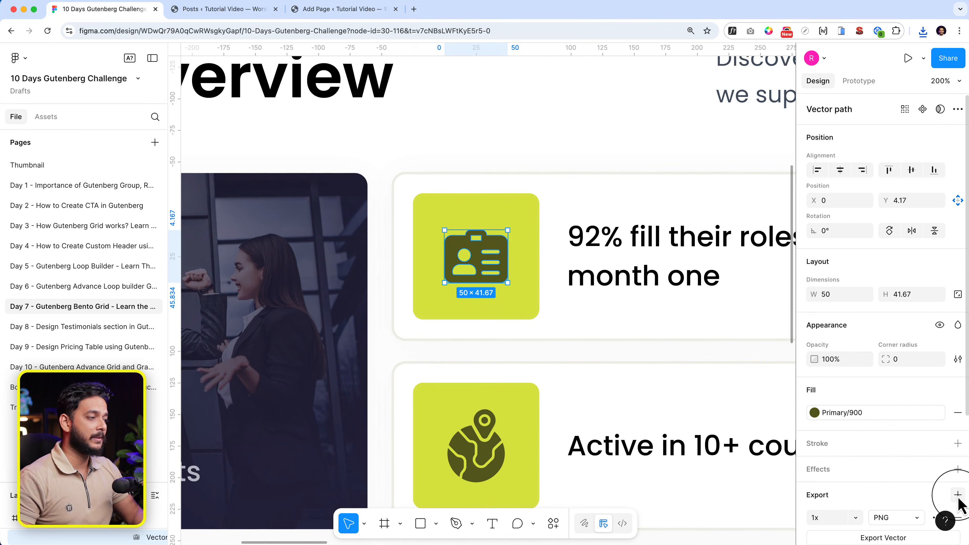
pyautogui.scroll(-5, 958, 500)
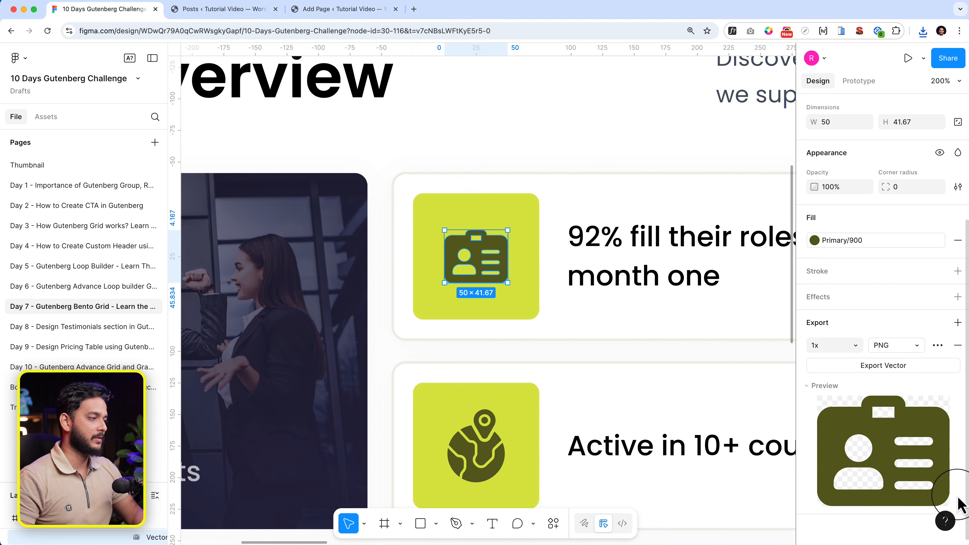
pyautogui.click(893, 366)
pyautogui.hotkey('shift', '1')
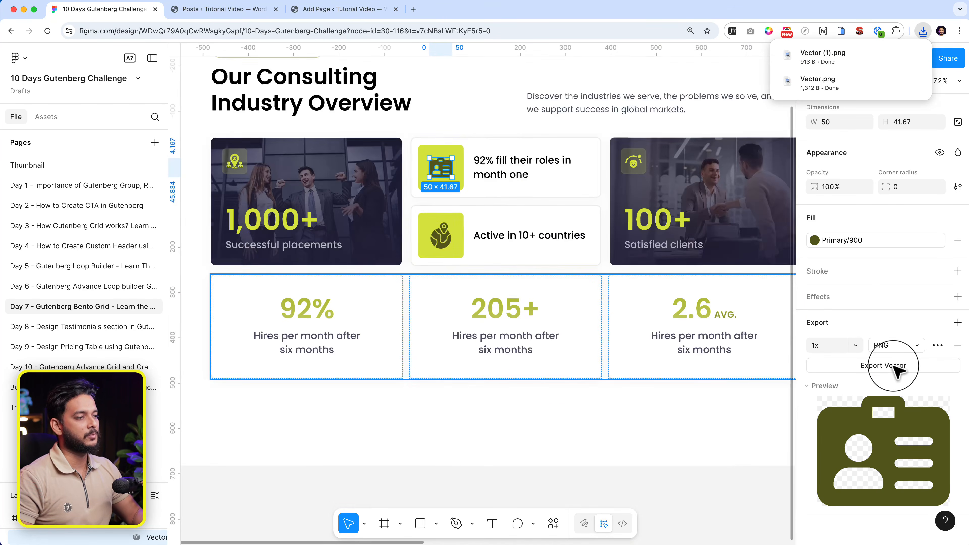
# Switch back to the WordPress page editor with the 12-column grid.
pyautogui.scroll(2, 704, 332)
pyautogui.scroll(-1, 729, 281)
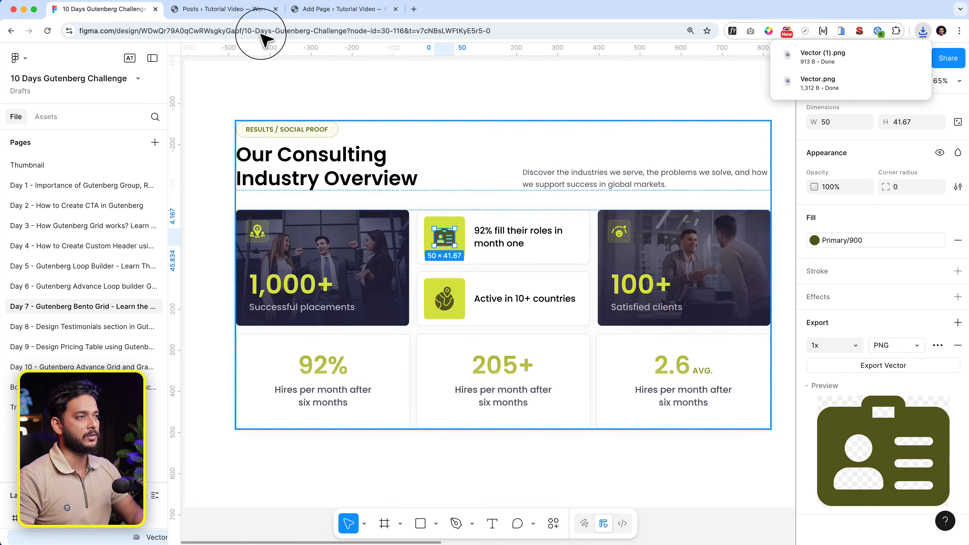
pyautogui.click(298, 11)
pyautogui.click(109, 187)
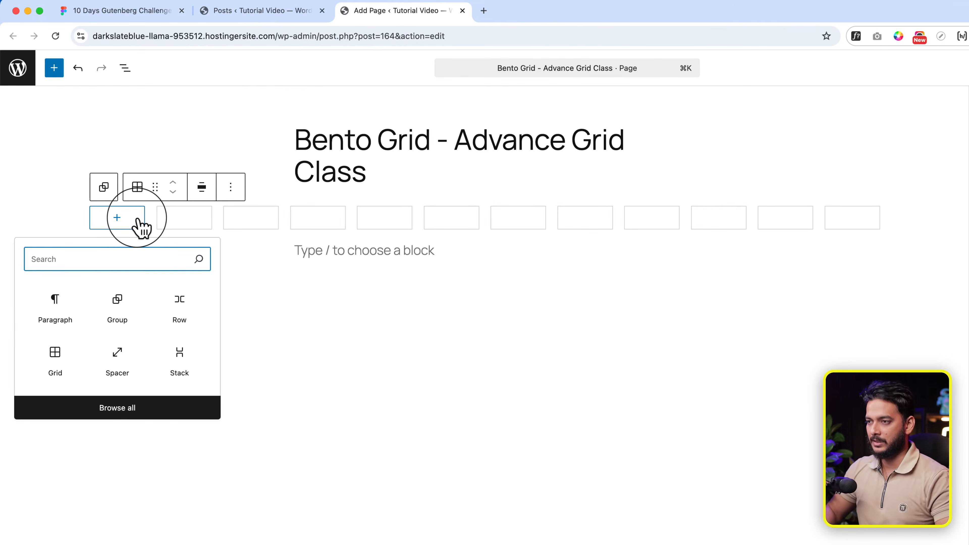
pyautogui.click(118, 311)
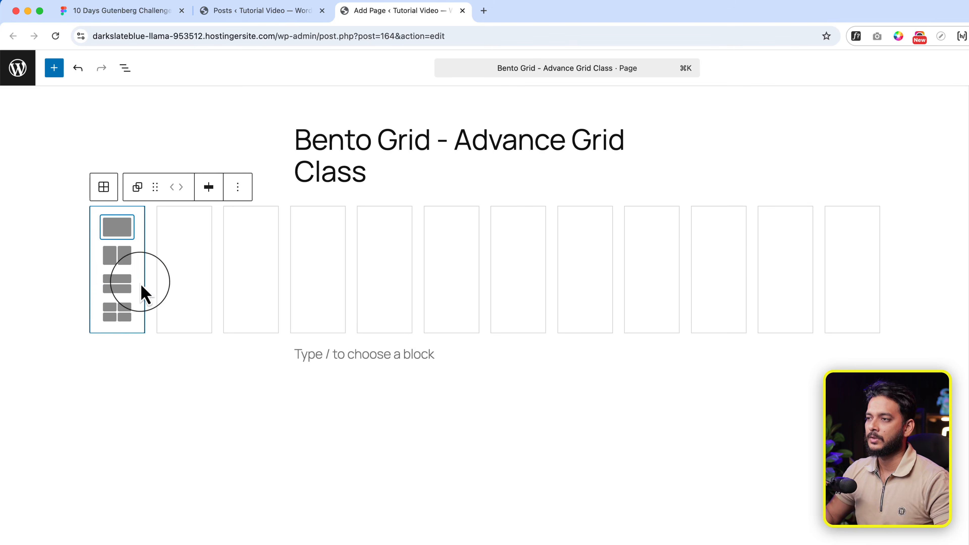
pyautogui.click(238, 187)
pyautogui.click(253, 514)
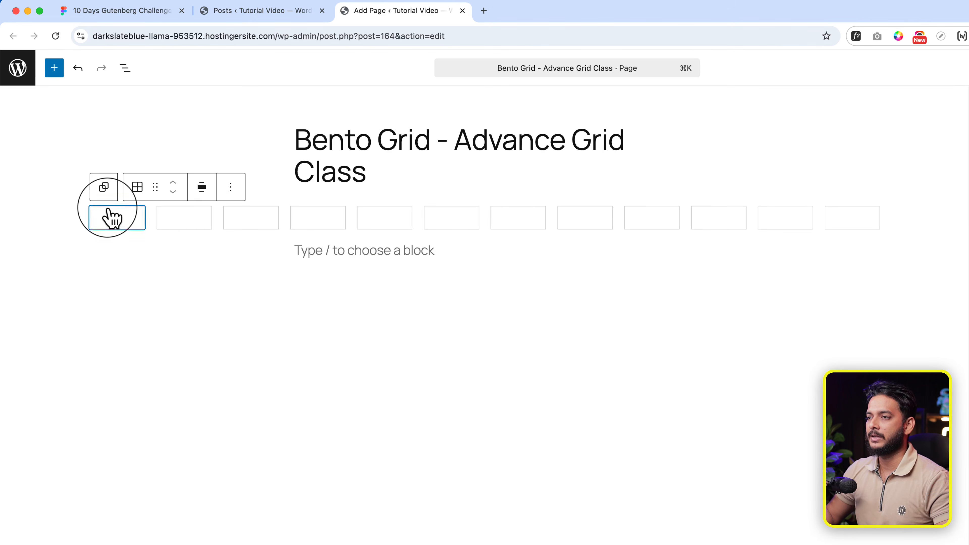
# Insert a Group block with the plain group layout in the grid's first cell and widen it across the first four columns.
pyautogui.click(113, 217)
pyautogui.click(114, 308)
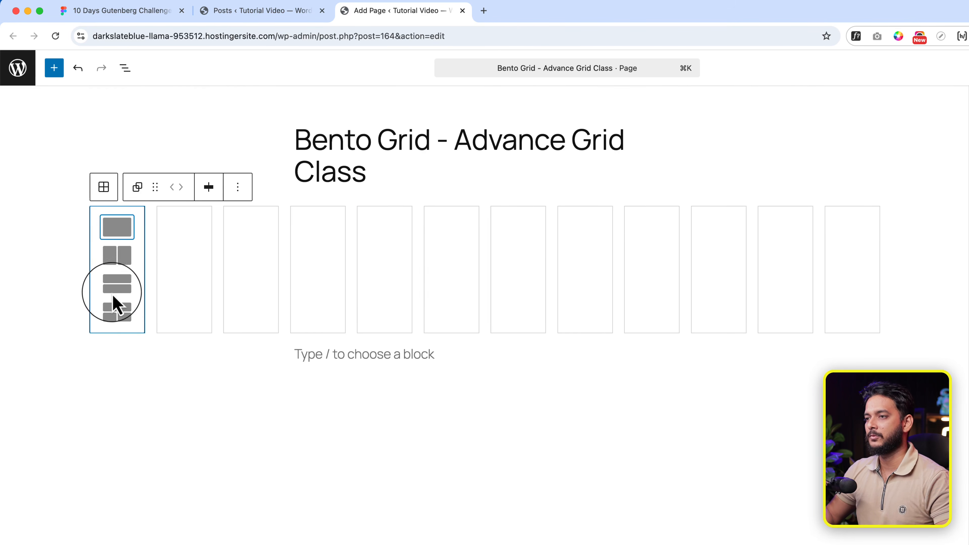
pyautogui.click(118, 228)
pyautogui.moveTo(144, 218); pyautogui.dragTo(343, 223)
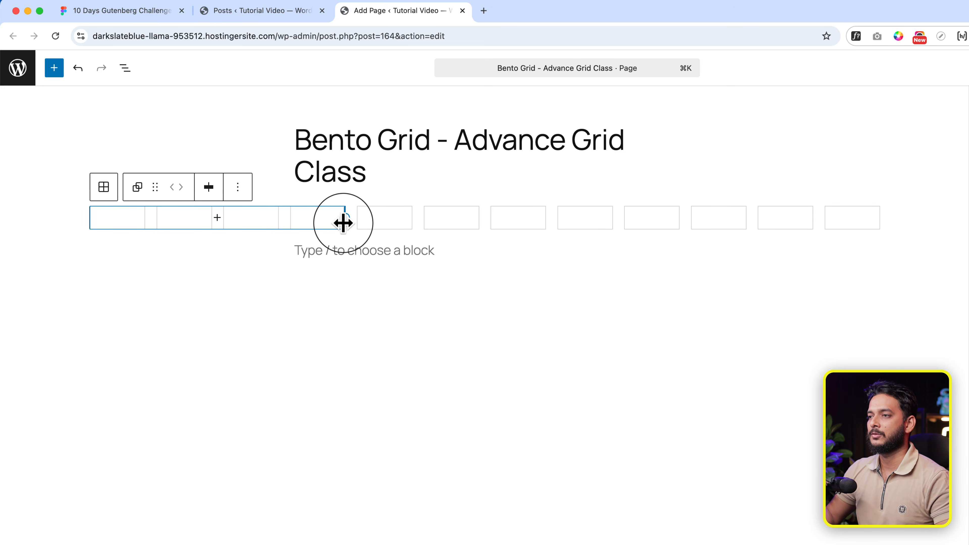
# Insert a Cover block inside the four-column group and use the mountain landscape photo from the media library as its image.
pyautogui.click(215, 224)
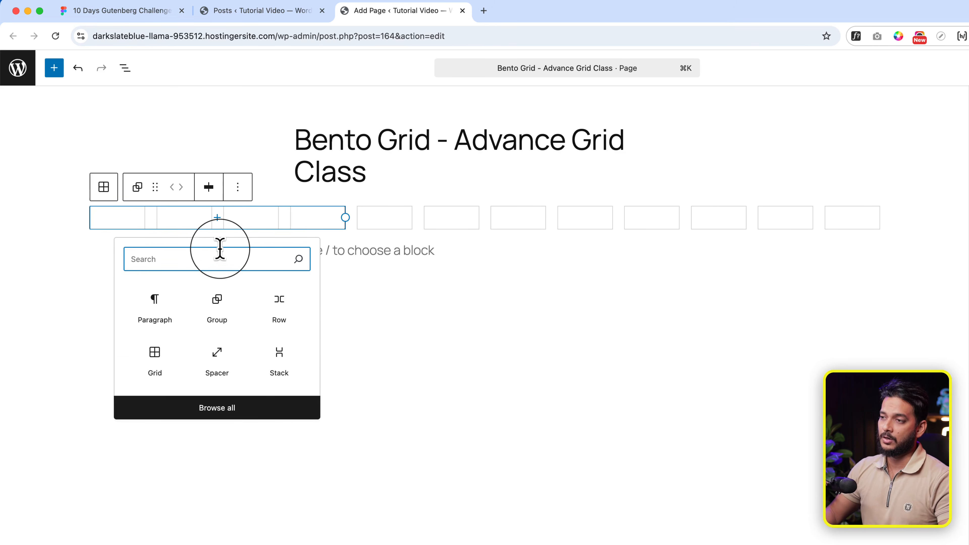
pyautogui.write('c')
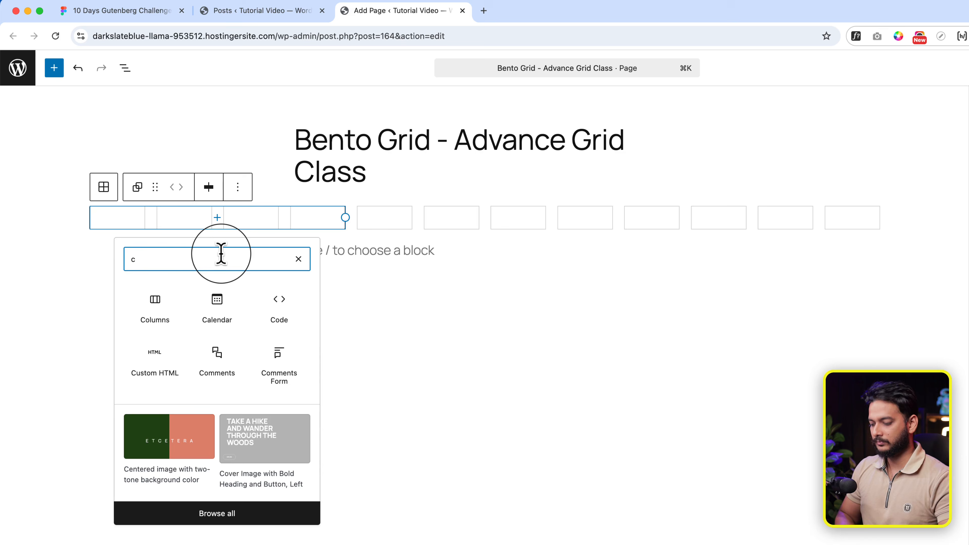
pyautogui.write('over')
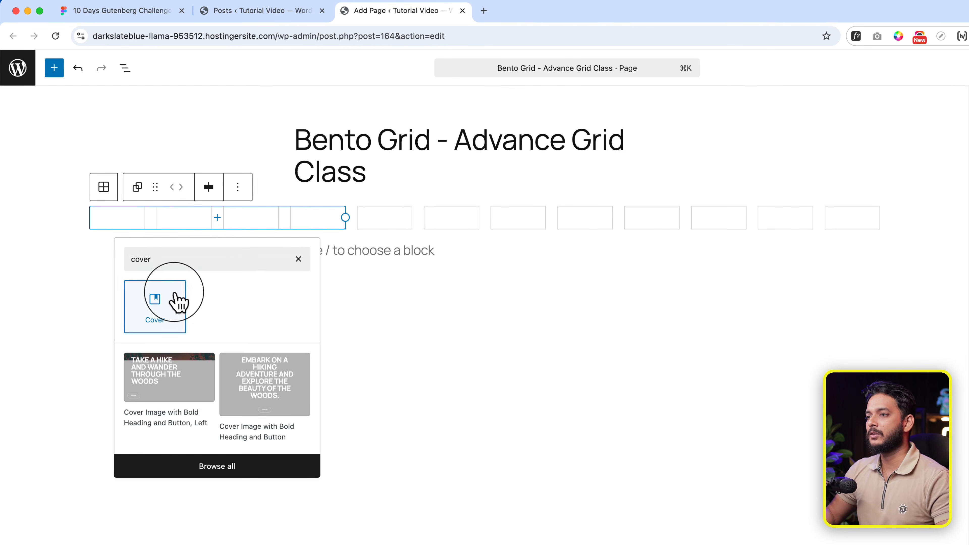
pyautogui.click(177, 301)
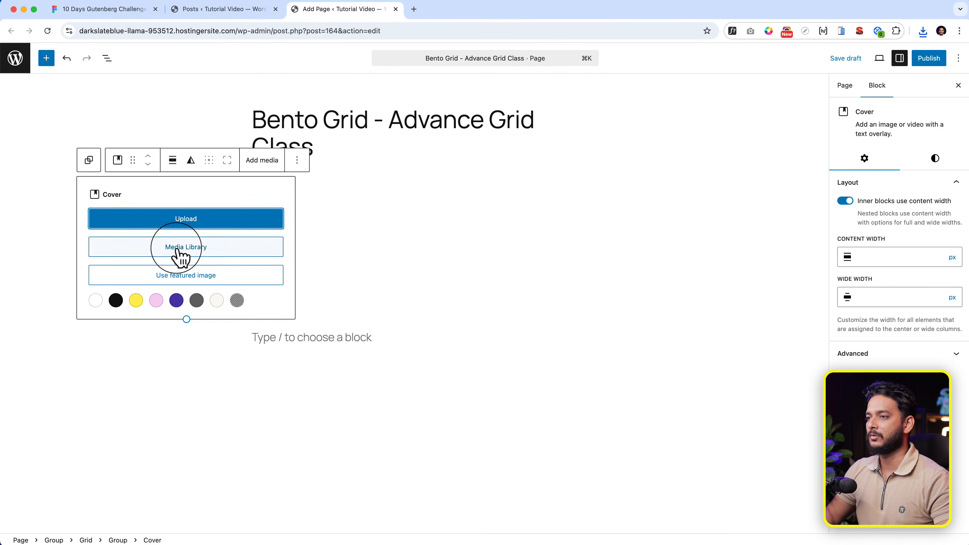
pyautogui.click(225, 290)
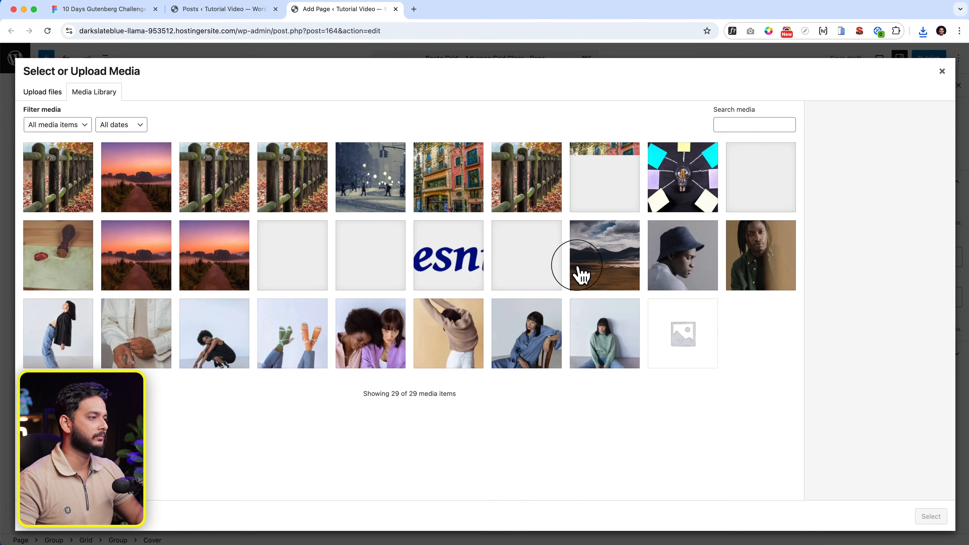
pyautogui.click(606, 273)
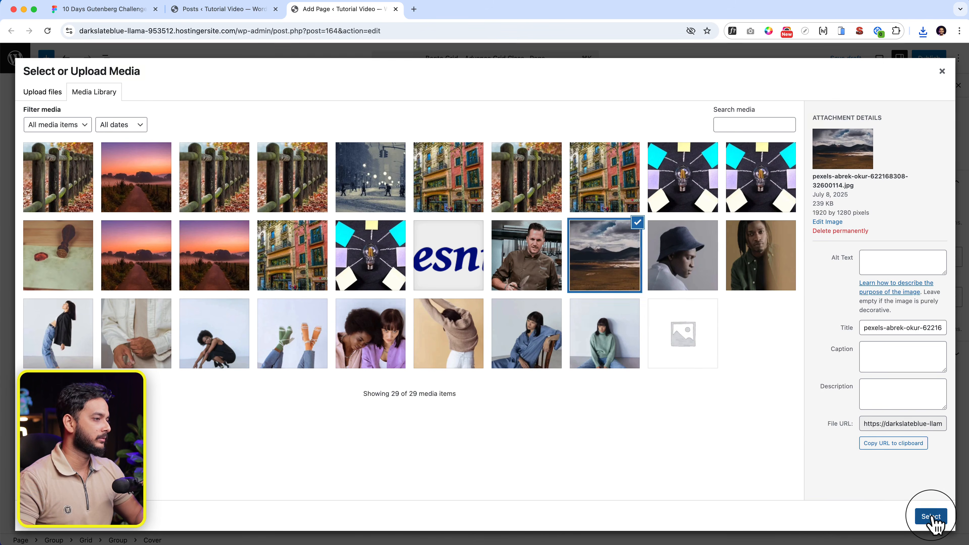
pyautogui.click(931, 516)
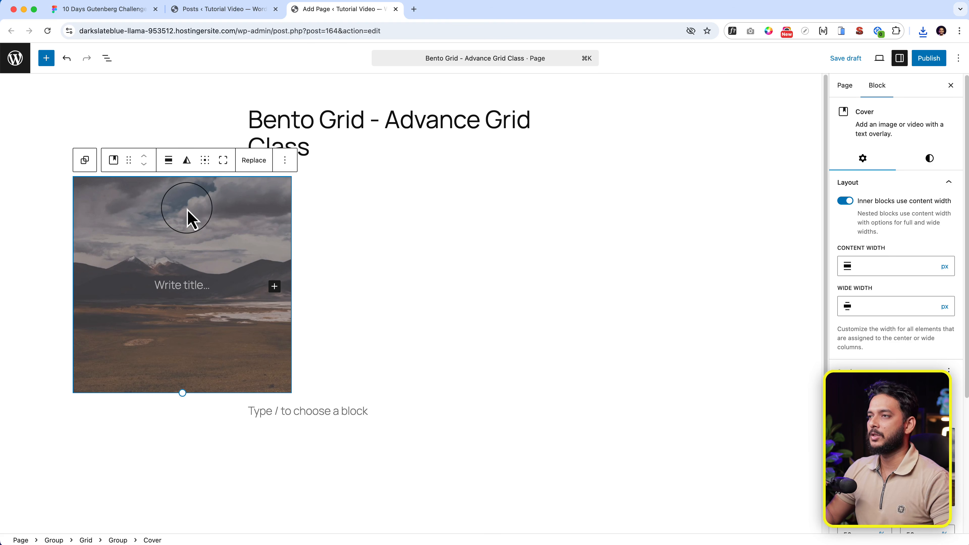
# Switch to Figma and copy the "1,000+" text from the "Successful placements" card.
pyautogui.click(216, 9)
pyautogui.click(129, 10)
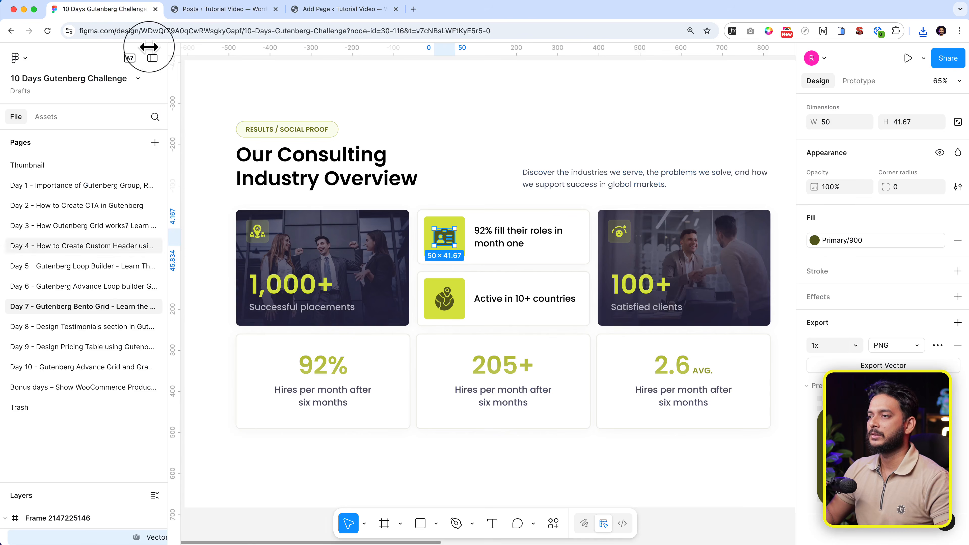
pyautogui.click(273, 286)
pyautogui.doubleClick(273, 286)
pyautogui.doubleClick(273, 286)
pyautogui.press('super+a')
pyautogui.press('super+c')
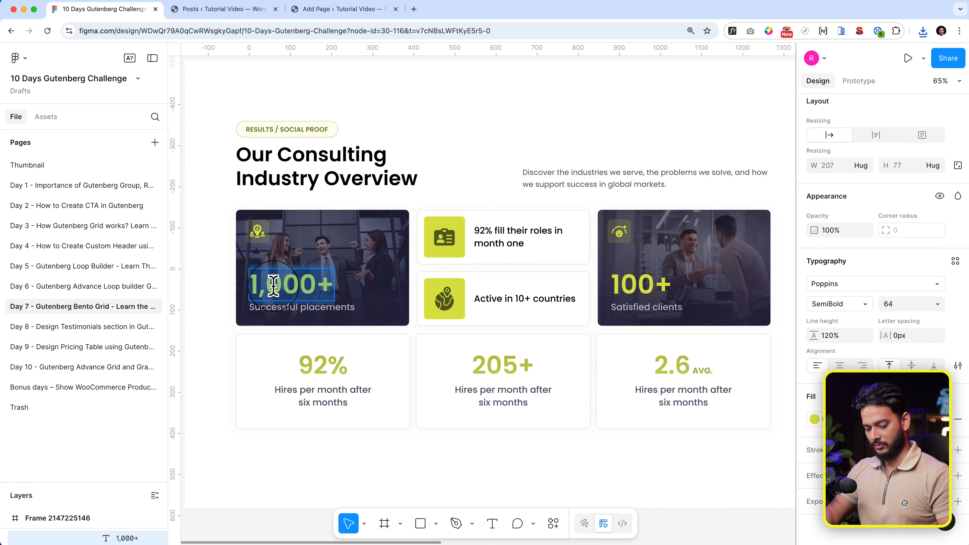
# Back in the WordPress editor, turn the cover's title placeholder into a heading and paste "1,000+" into it.
pyautogui.click(313, 10)
pyautogui.click(183, 283)
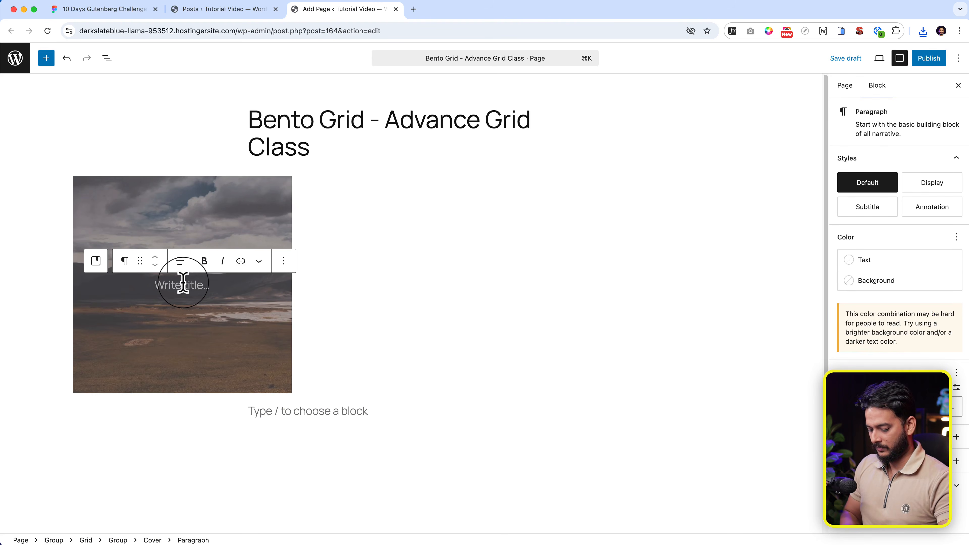
pyautogui.write('/heading')
pyautogui.press('Return')
pyautogui.press('super+v')
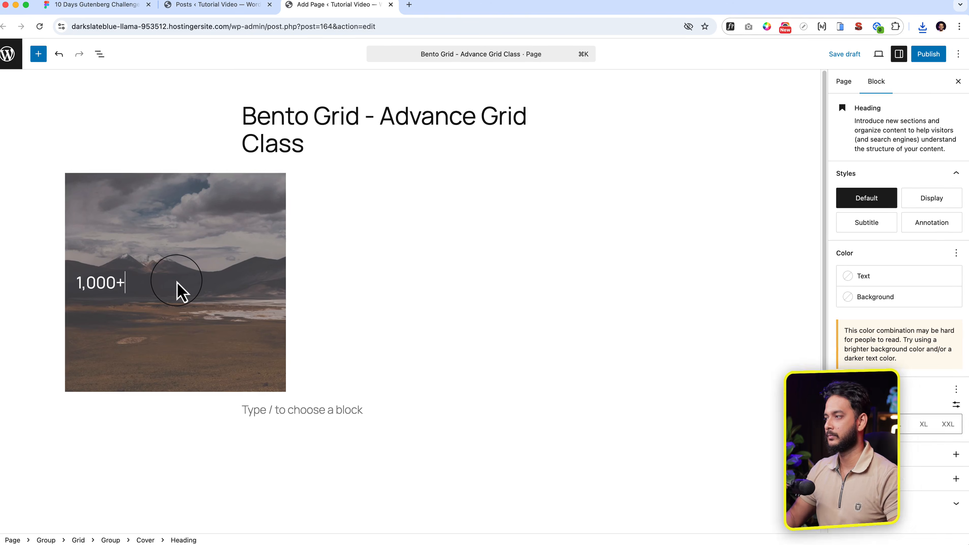
# Set the "1,000+" heading's font size to XXL and its appearance to Bold.
pyautogui.click(948, 425)
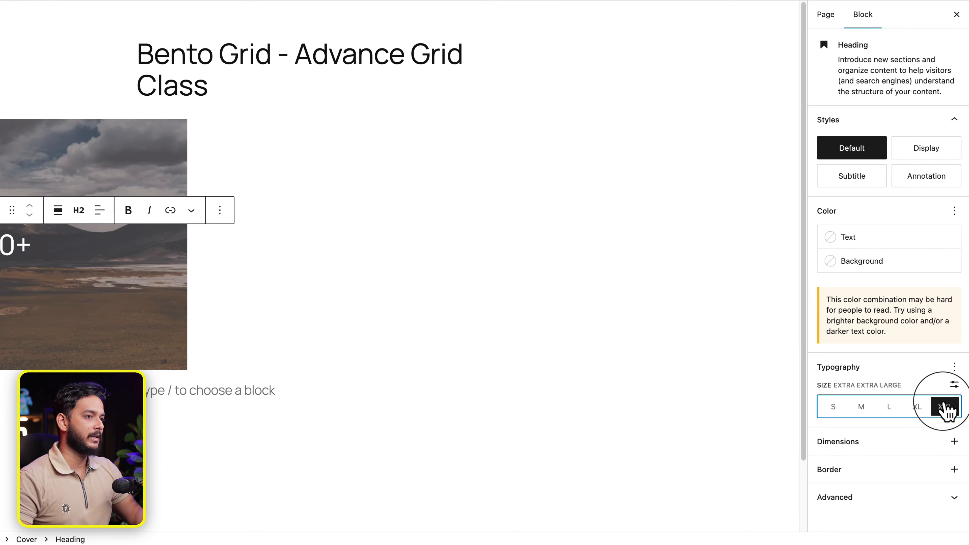
pyautogui.click(955, 367)
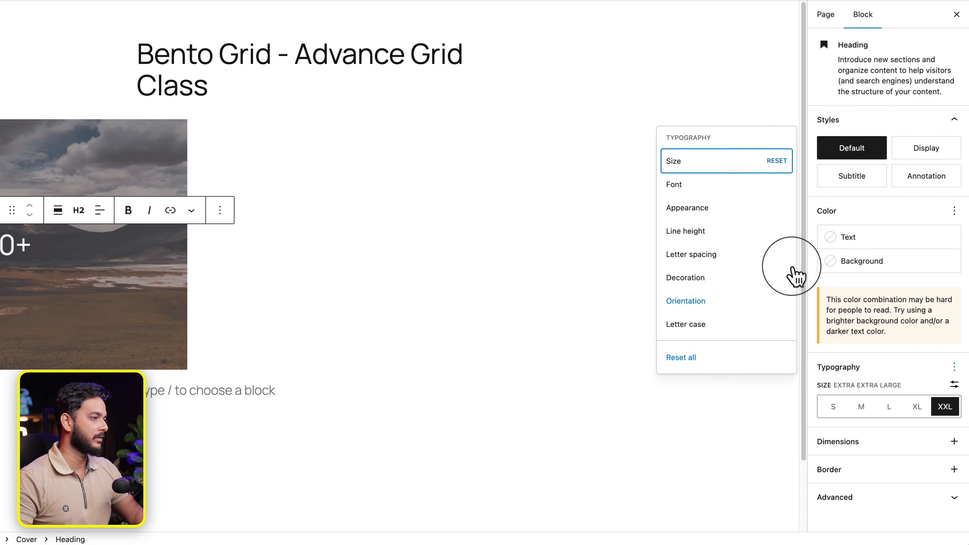
pyautogui.click(703, 210)
pyautogui.click(871, 468)
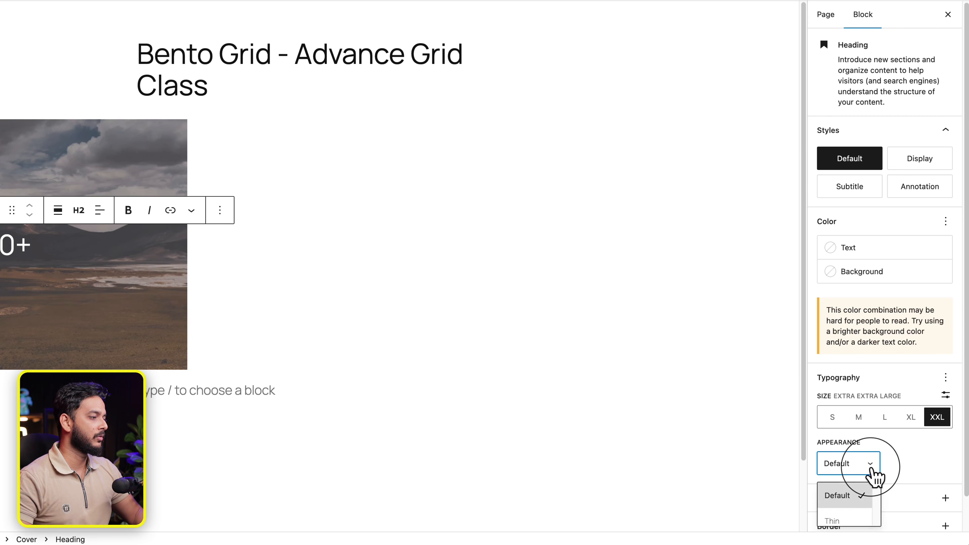
pyautogui.scroll(-5, 871, 470)
pyautogui.press('Down')
pyautogui.press('Down')
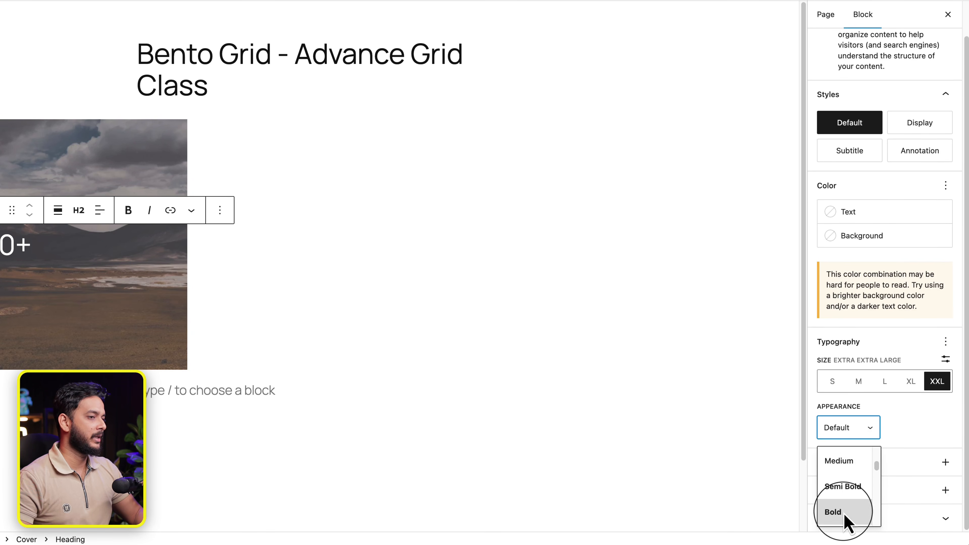
pyautogui.click(844, 513)
# Set the "1,000+" heading's text color to the theme's yellow.
pyautogui.click(899, 217)
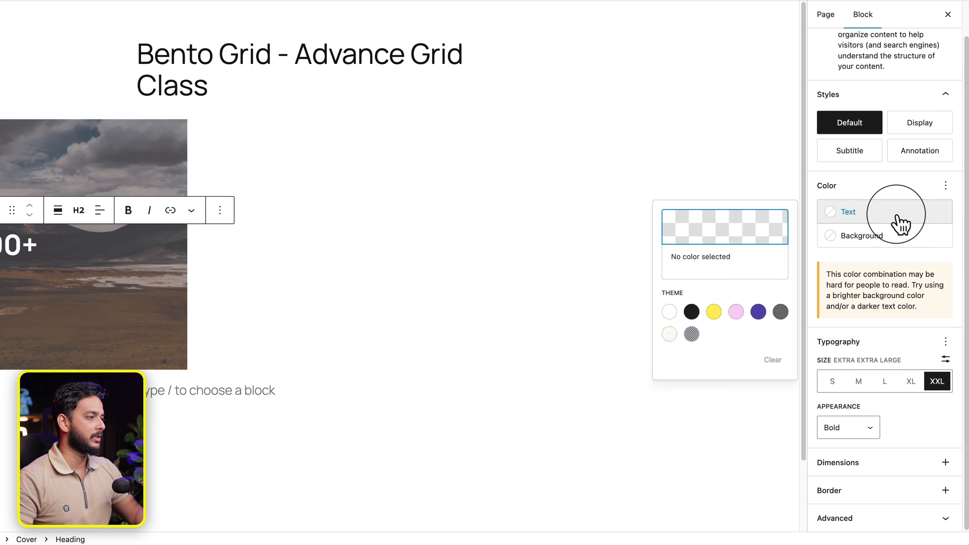
pyautogui.click(734, 287)
pyautogui.click(29, 307)
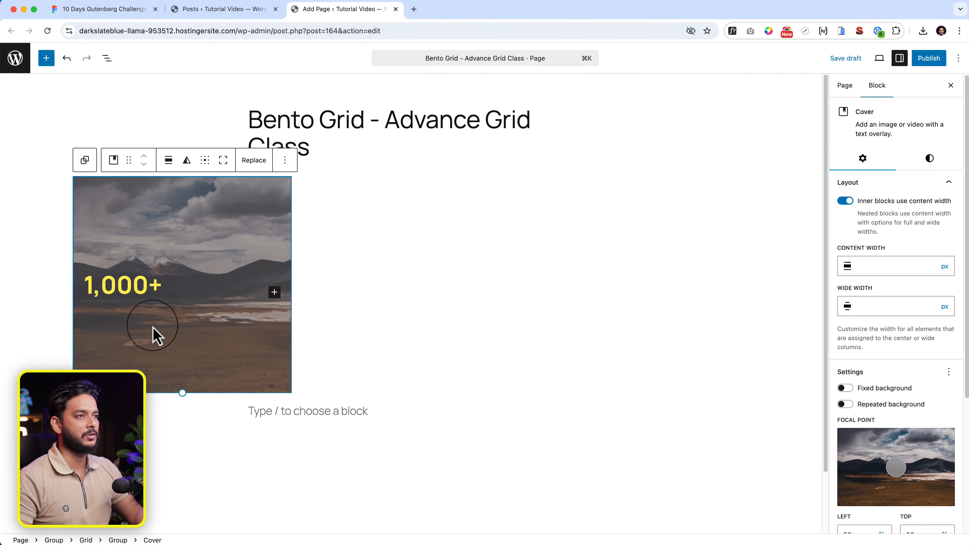
# Switch to Figma and copy the "Successful placements" text from the first card.
pyautogui.click(122, 10)
pyautogui.click(267, 312)
pyautogui.doubleClick(267, 312)
pyautogui.doubleClick(267, 308)
pyautogui.press('super+c')
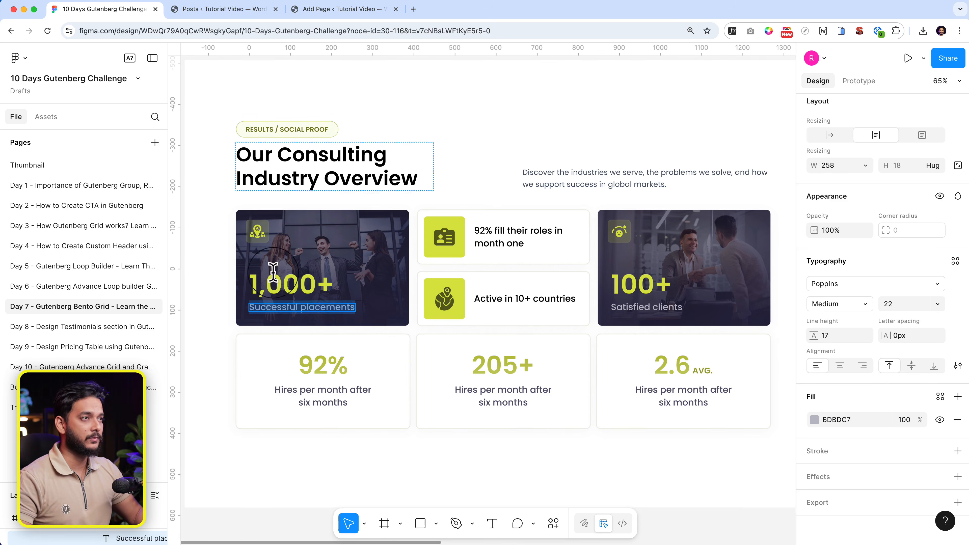
# Back in the WordPress editor, add a paragraph below the "1,000+" heading and paste "Successful placements" into it.
pyautogui.click(313, 9)
pyautogui.click(190, 291)
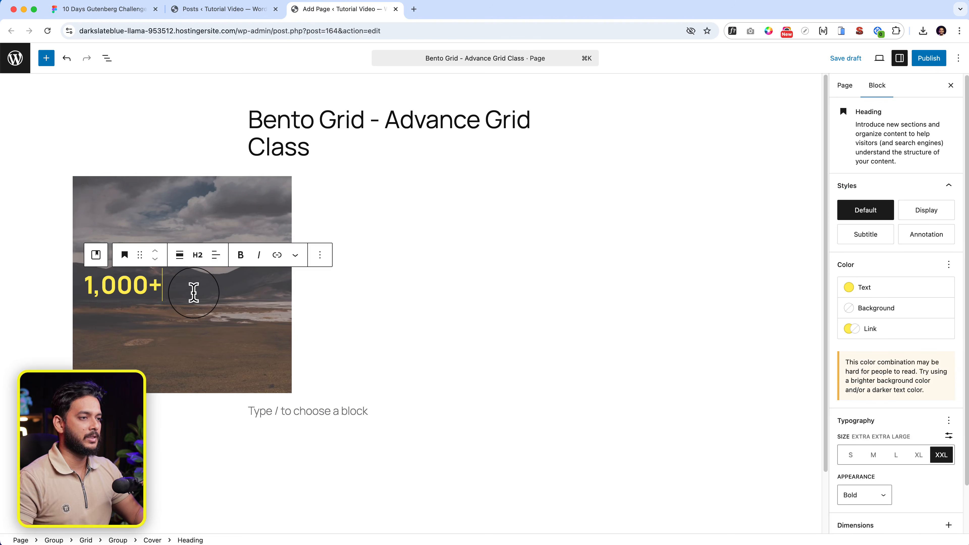
pyautogui.press('Return')
pyautogui.press('super+v')
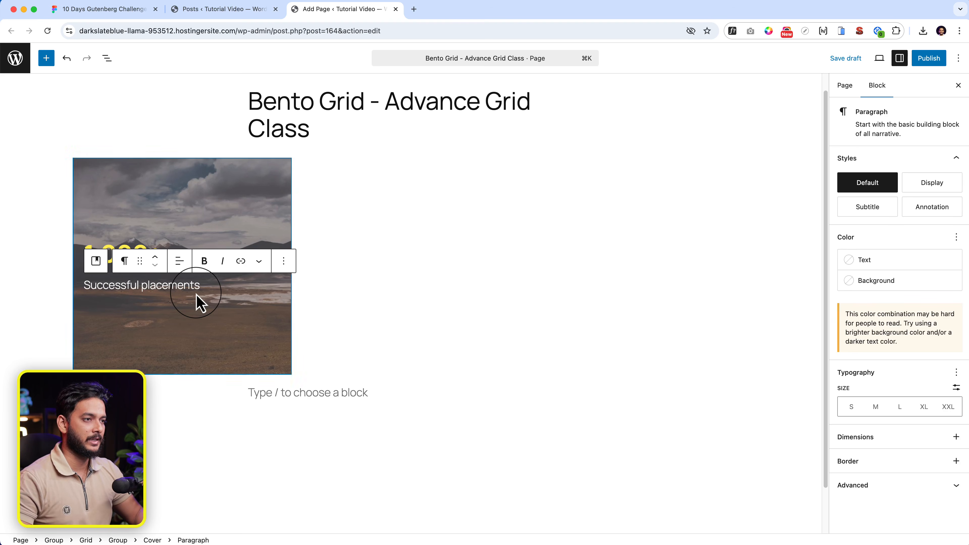
# Switch the "1,000+" heading to a custom font size in rem and enlarge it.
pyautogui.click(114, 247)
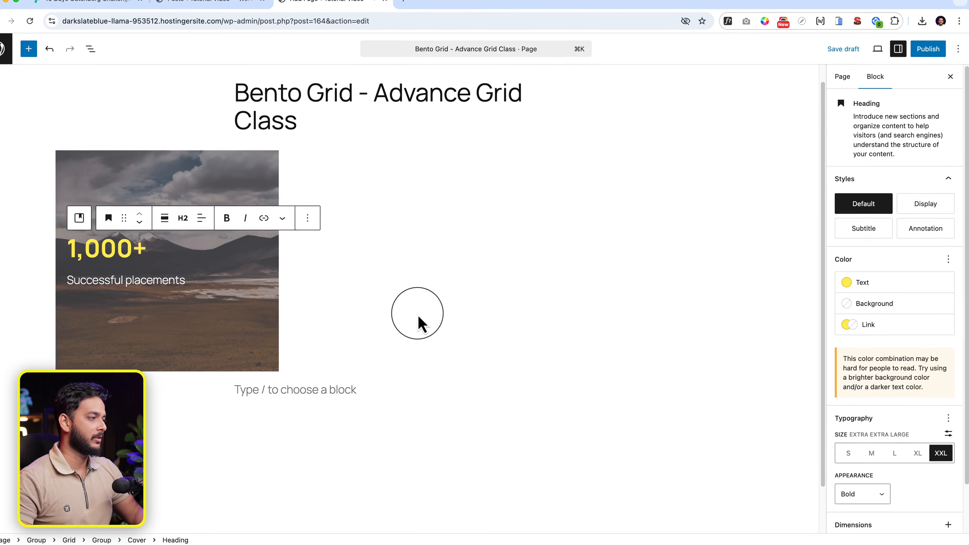
pyautogui.click(948, 436)
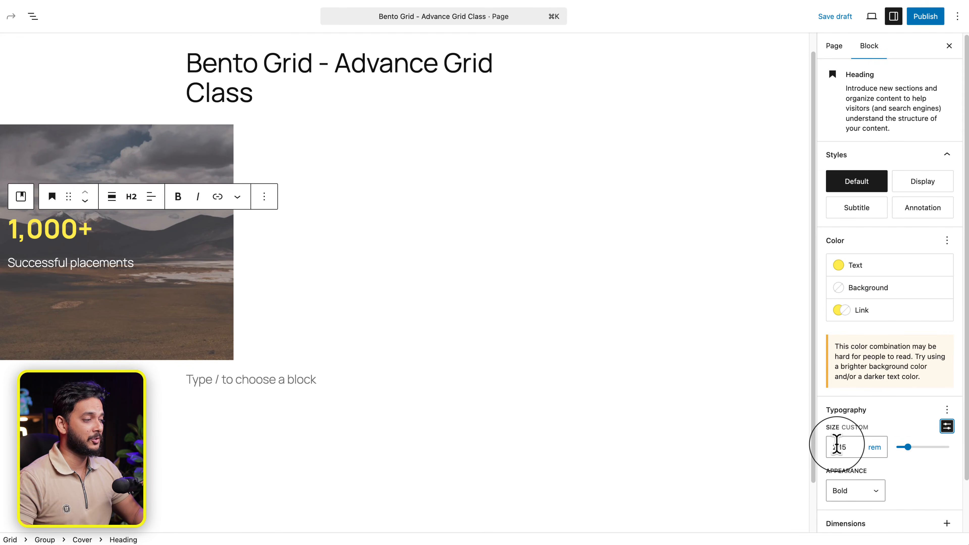
pyautogui.moveTo(836, 445); pyautogui.dragTo(831, 444)
pyautogui.write('3')
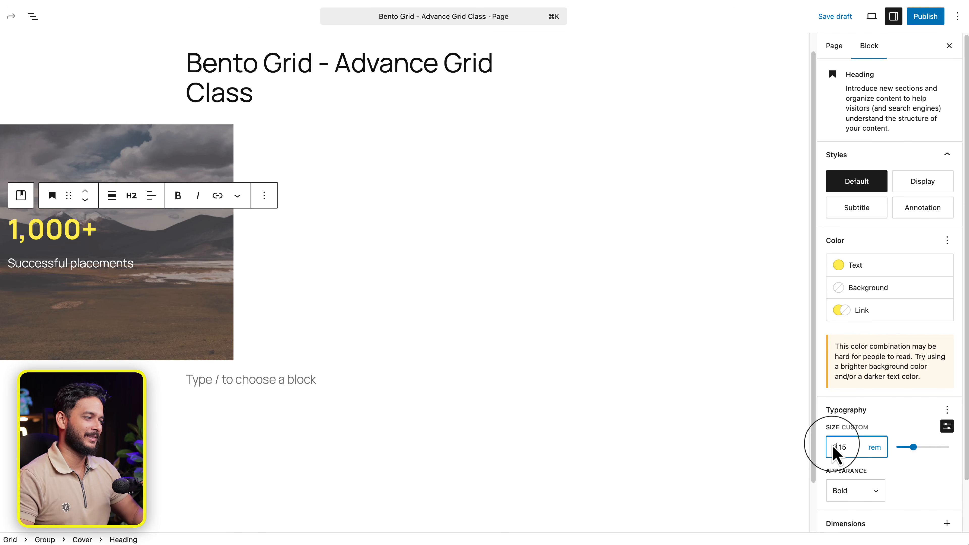
pyautogui.moveTo(914, 447); pyautogui.dragTo(927, 451)
# Combine the "1,000+" heading and the "Successful placements" paragraph into a Stack block.
pyautogui.click(110, 273)
pyautogui.moveTo(212, 248); pyautogui.dragTo(205, 173)
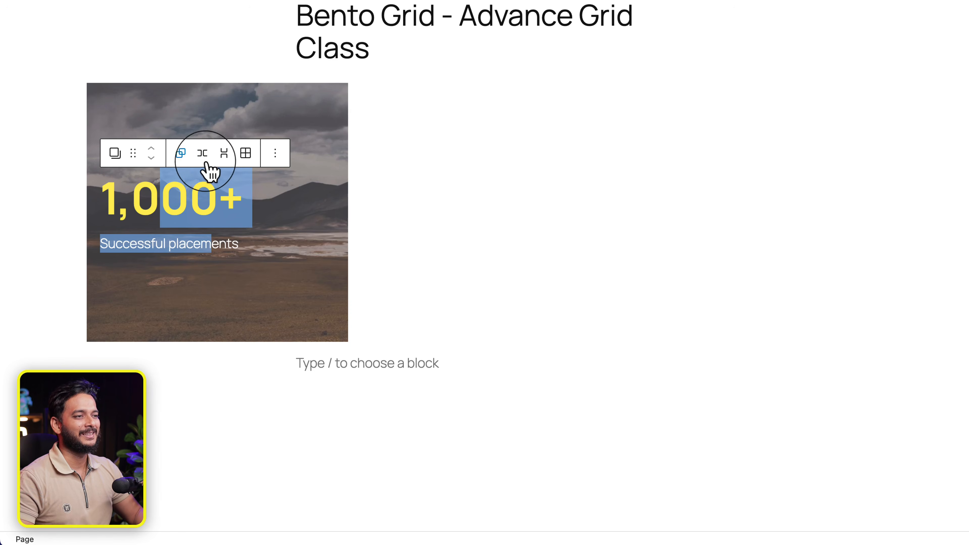
pyautogui.click(224, 153)
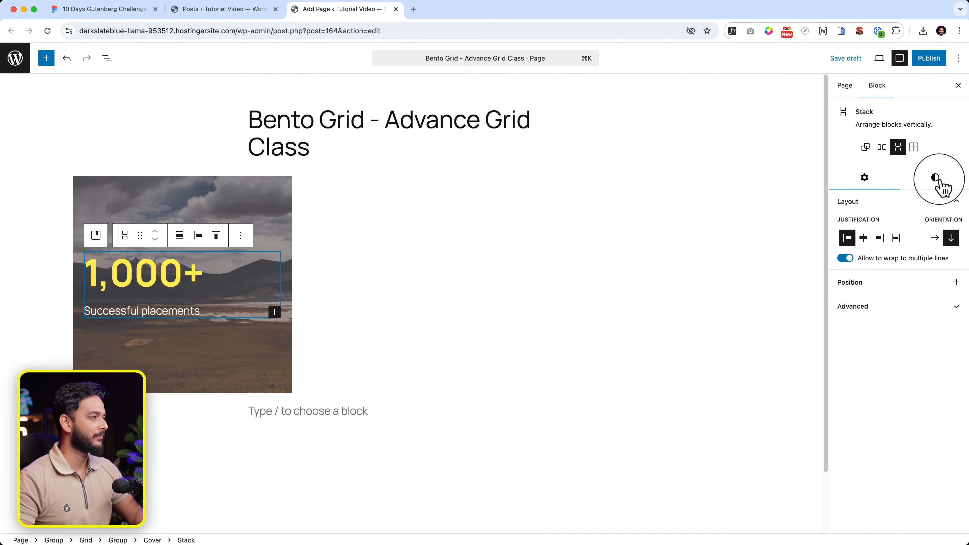
# Reduce the stack's block spacing to bring the heading and the paragraph closer together.
pyautogui.click(935, 179)
pyautogui.scroll(-10, 942, 187)
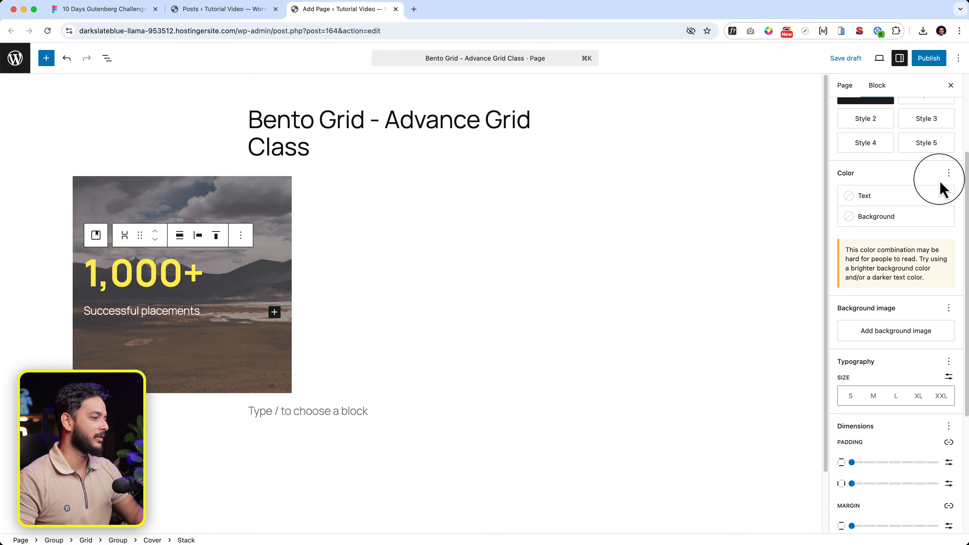
pyautogui.click(837, 458)
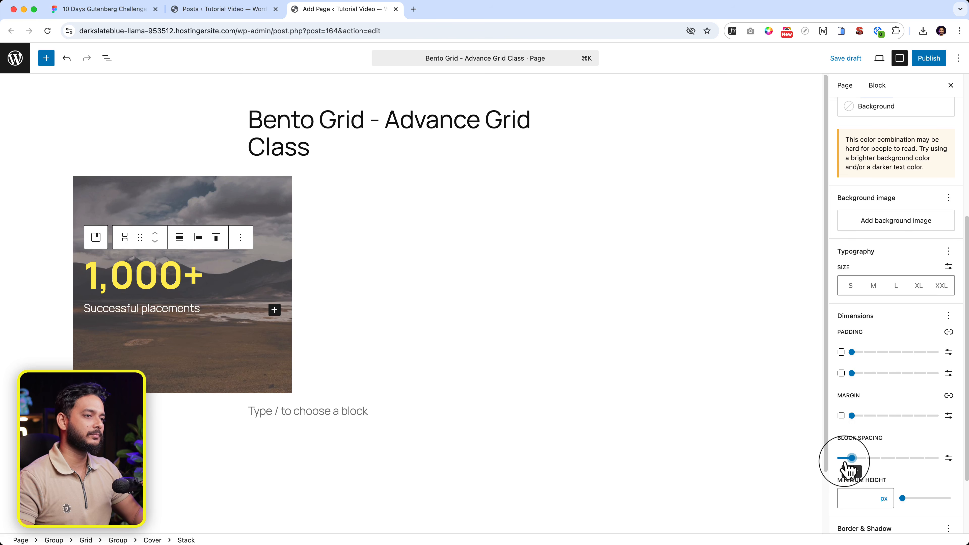
# Switch to the Figma design and inspect the placement icon and its rounded frame in the "1,000+" card.
pyautogui.click(144, 190)
pyautogui.click(95, 9)
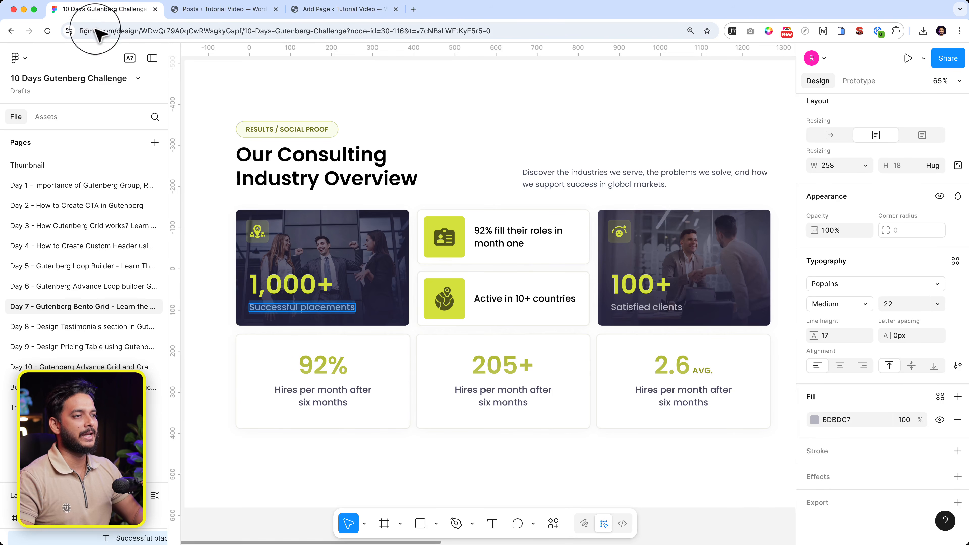
pyautogui.click(258, 237)
pyautogui.doubleClick(256, 235)
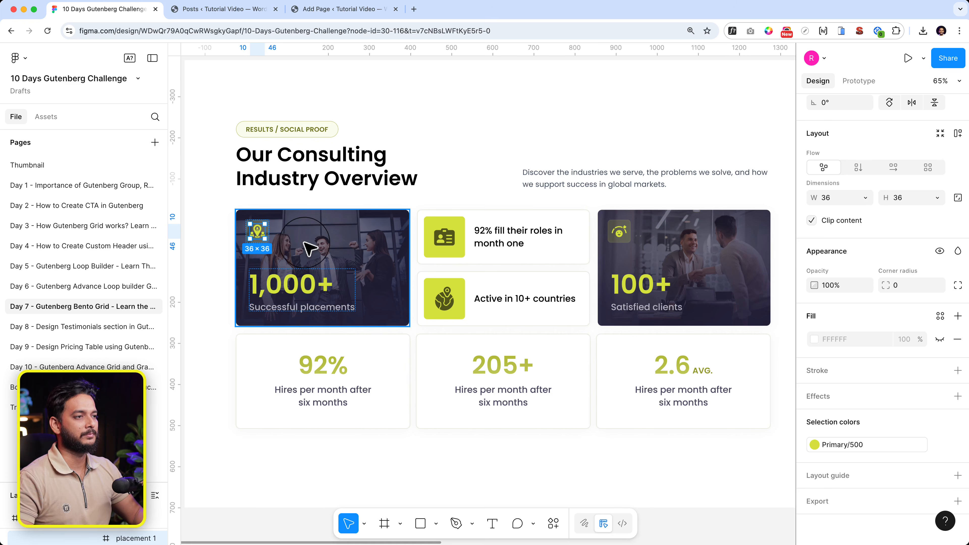
pyautogui.click(255, 223)
pyautogui.click(255, 225)
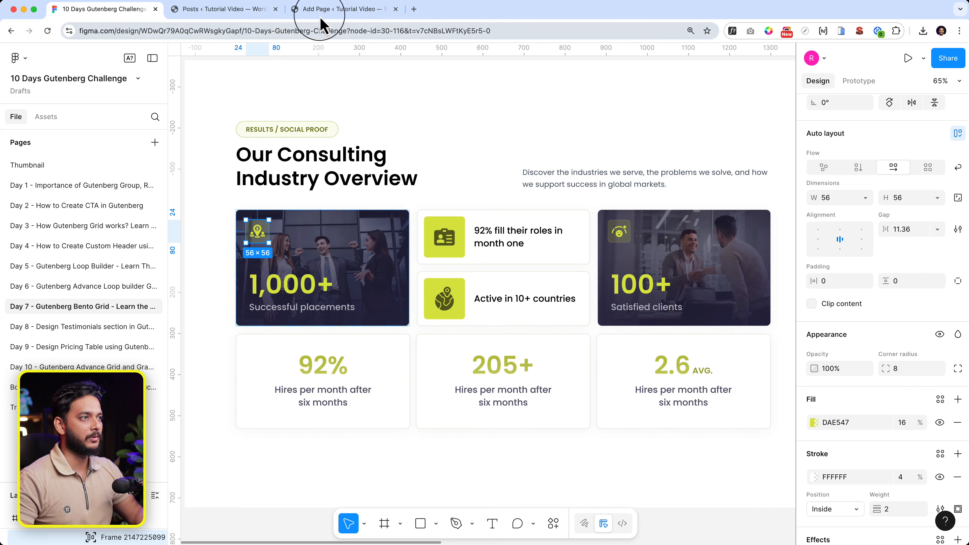
# Return to the WordPress editor and add a Group block inside the Cover below "Successful placements".
pyautogui.click(321, 9)
pyautogui.click(274, 307)
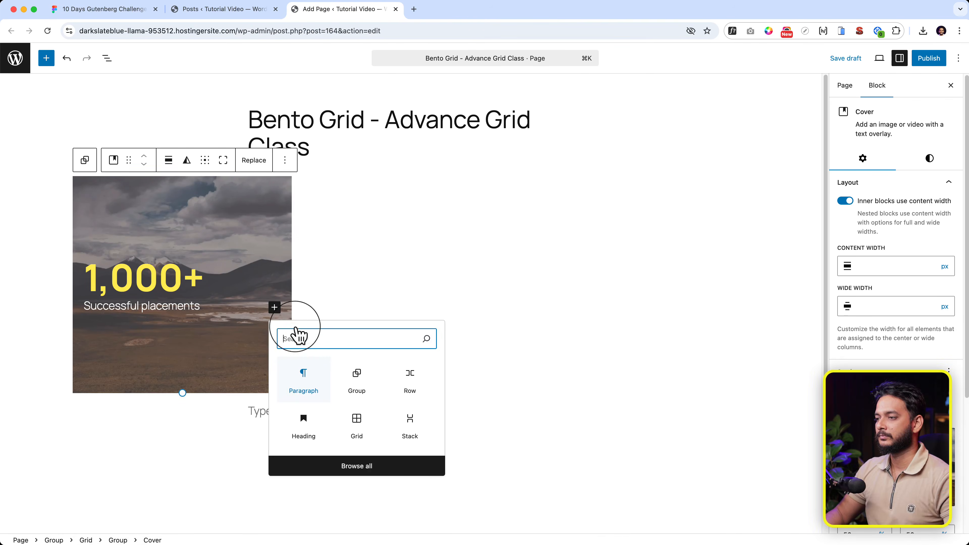
pyautogui.click(357, 377)
pyautogui.click(133, 318)
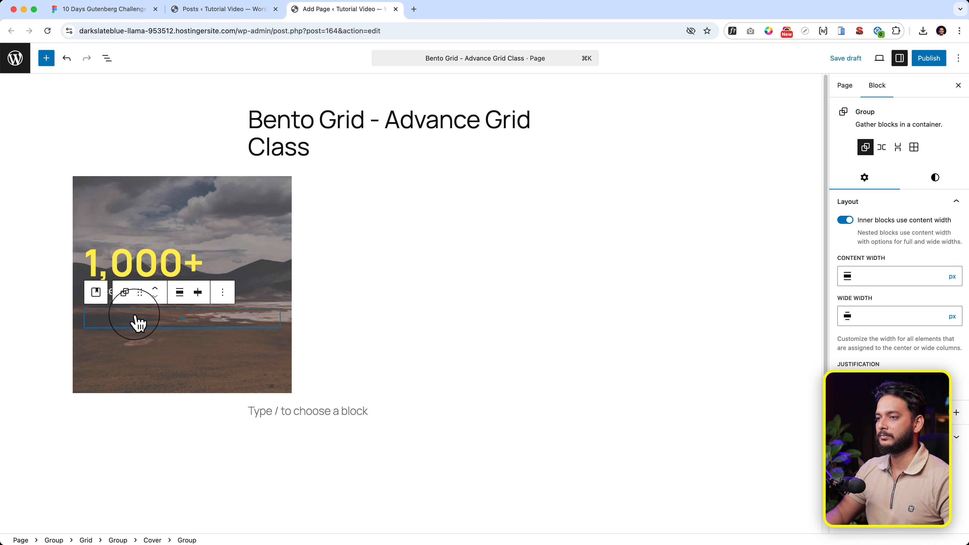
# Give the new group the Accent 1 yellow background and lower its opacity to the hex value FFEE5926.
pyautogui.click(928, 115)
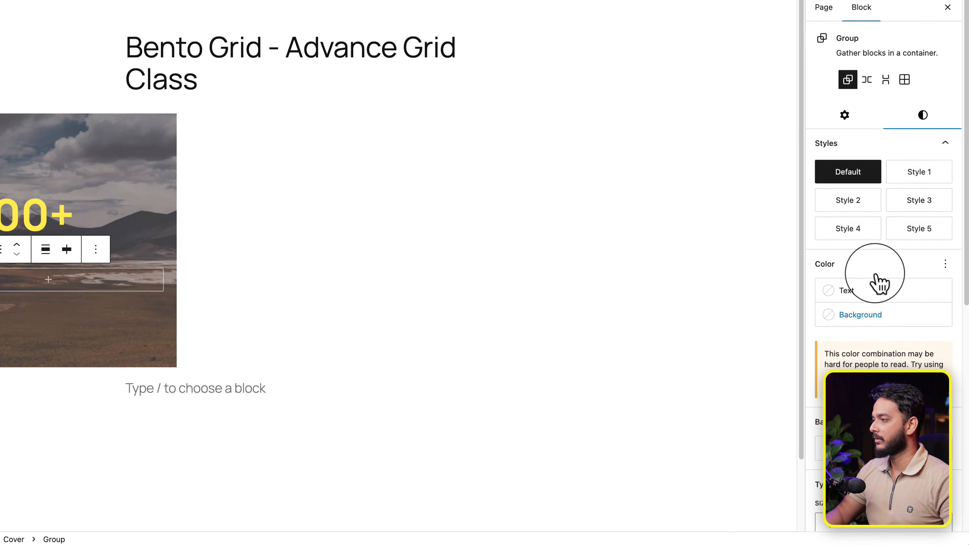
pyautogui.click(858, 320)
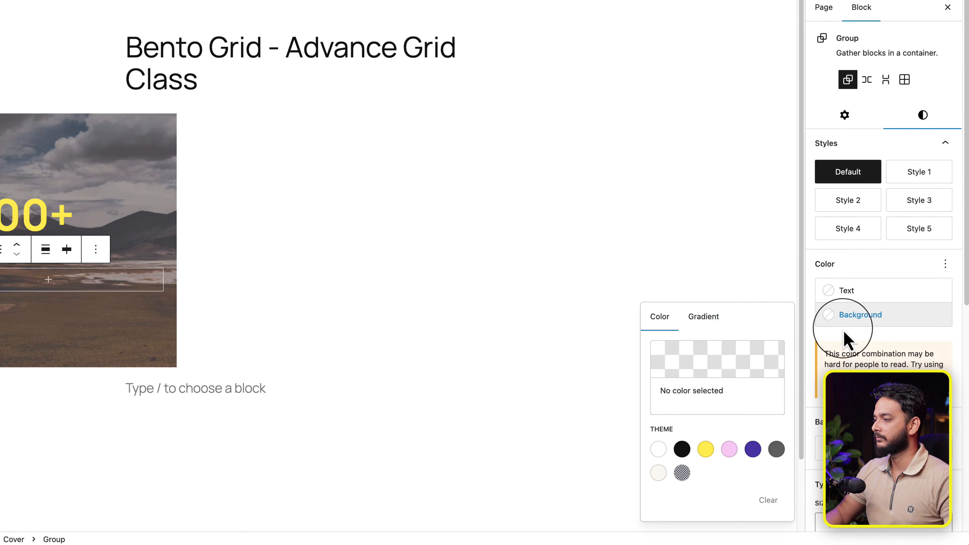
pyautogui.click(706, 449)
pyautogui.click(707, 360)
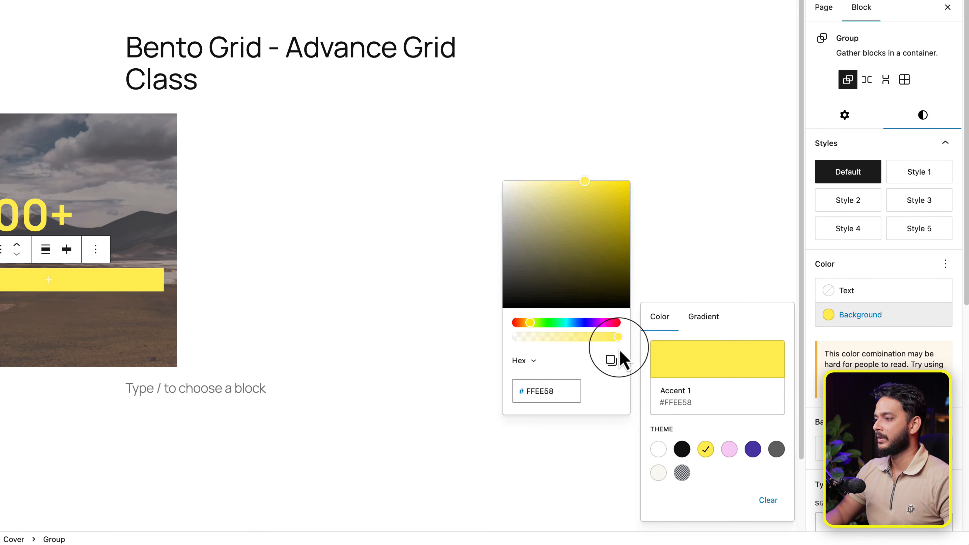
pyautogui.click(529, 338)
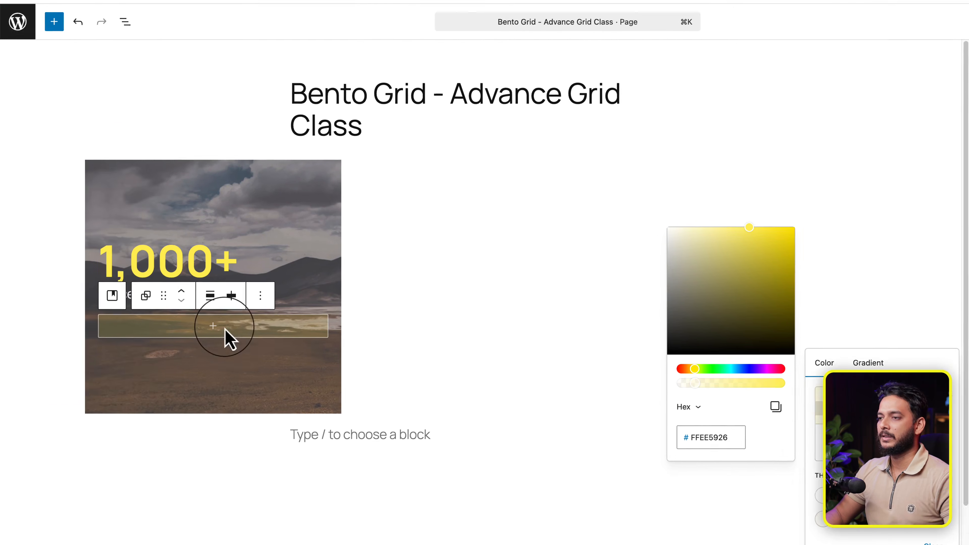
# Insert an Image block inside the tinted yellow group.
pyautogui.click(75, 287)
pyautogui.write('icon')
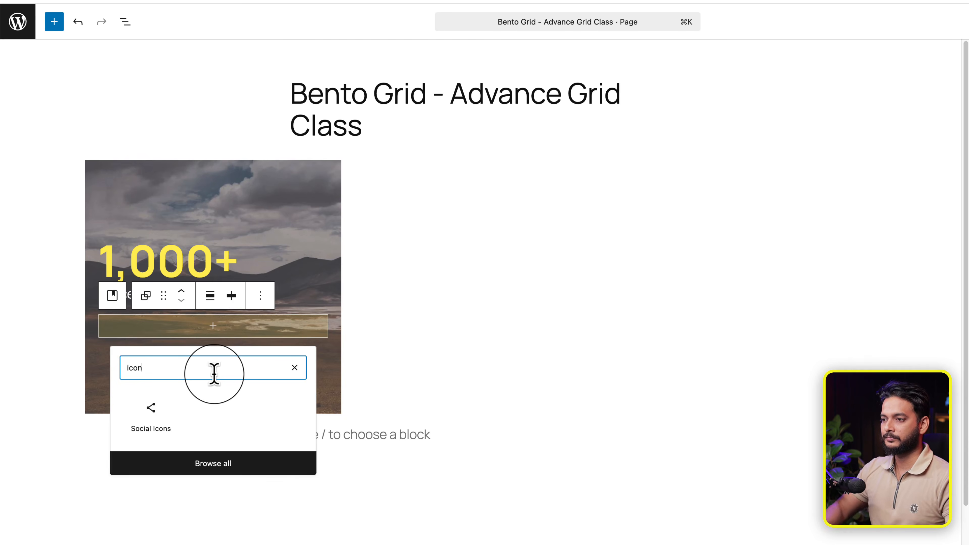
pyautogui.press('BackSpace')
pyautogui.press('BackSpace')
pyautogui.press('BackSpace')
pyautogui.press('BackSpace')
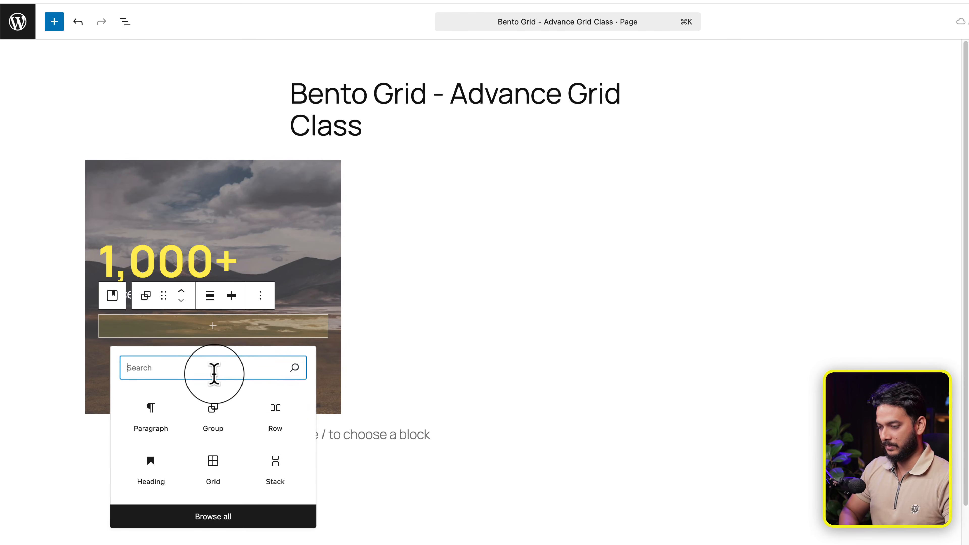
pyautogui.write('image')
pyautogui.click(145, 411)
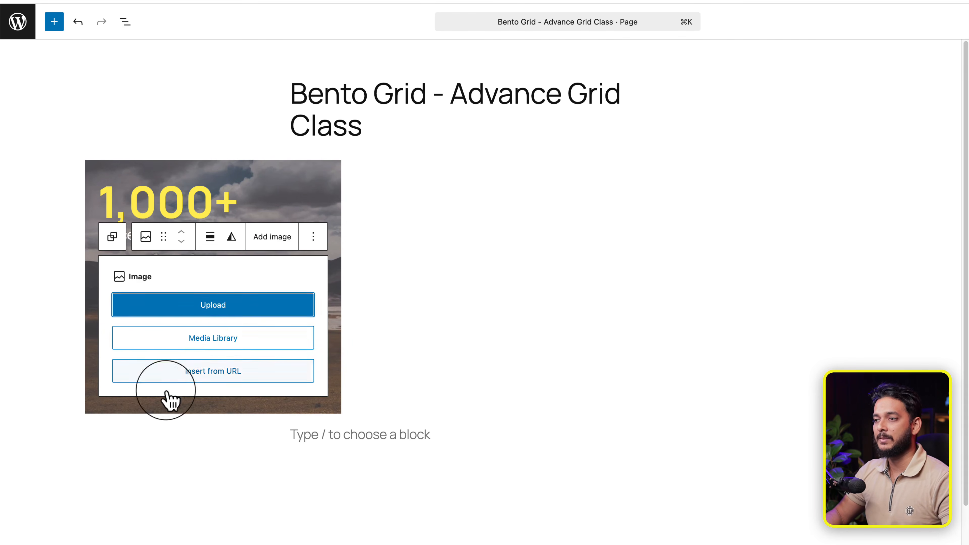
# Upload Vector (1).png and Vector.png to the media library and use Vector.png as the group's image.
pyautogui.click(216, 341)
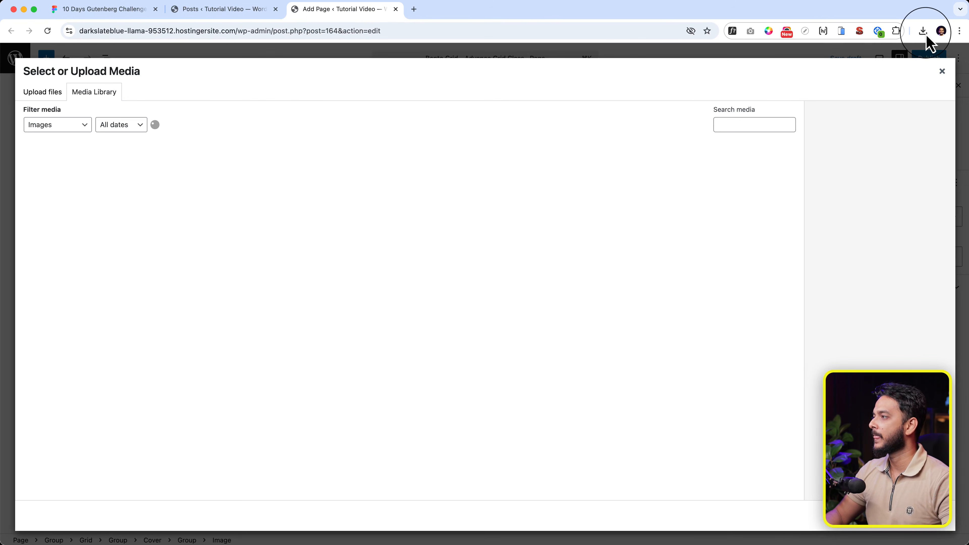
pyautogui.click(923, 30)
pyautogui.moveTo(818, 82); pyautogui.dragTo(439, 199)
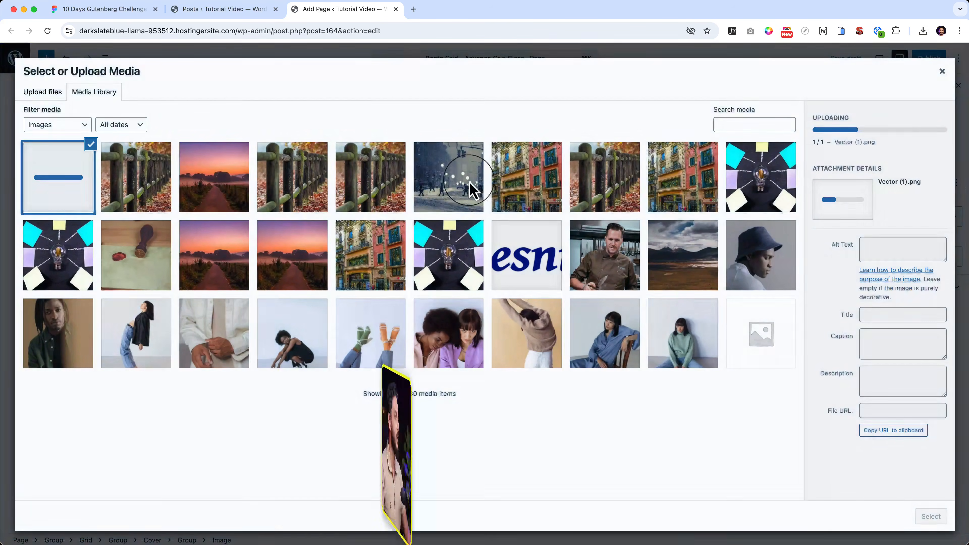
pyautogui.moveTo(818, 104); pyautogui.dragTo(464, 238)
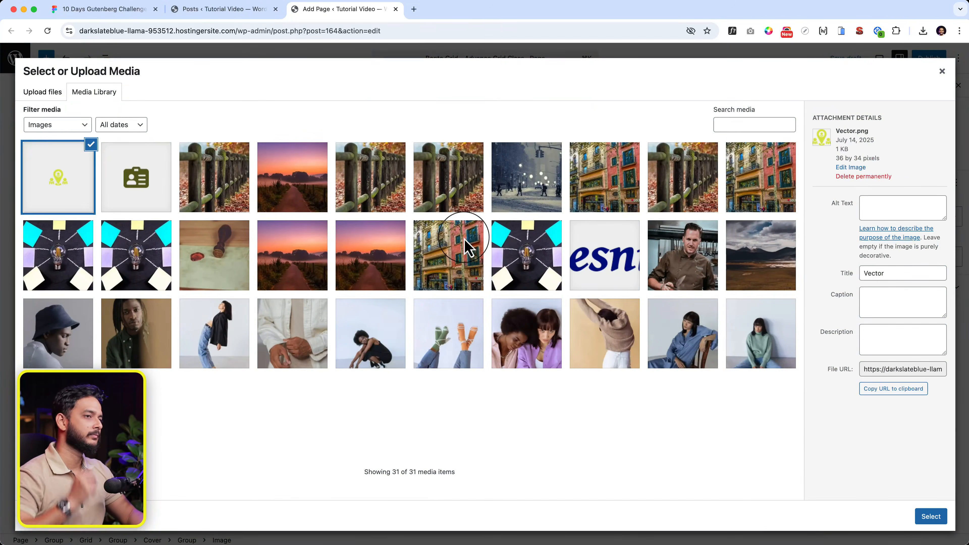
pyautogui.click(931, 516)
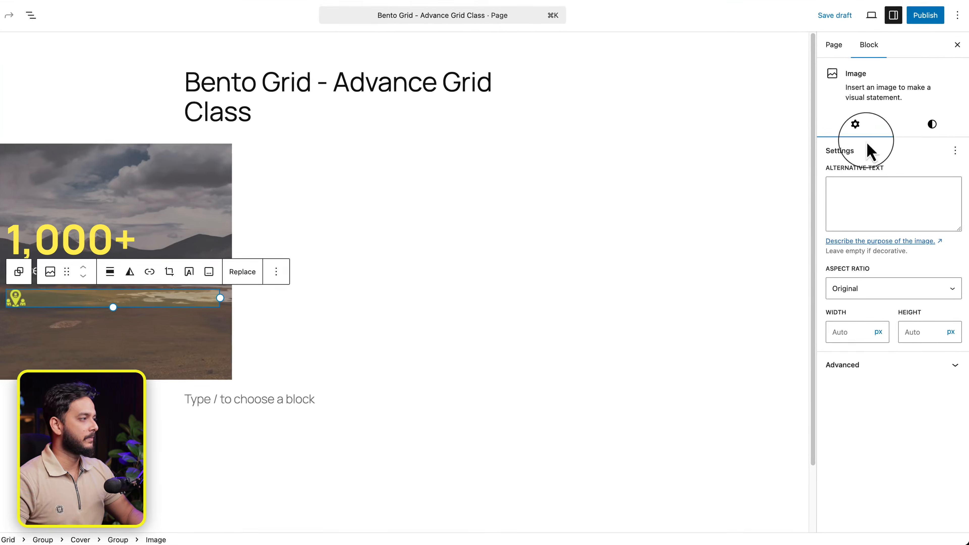
# Set the icon image's vertical and horizontal margins to 10 px each.
pyautogui.click(938, 161)
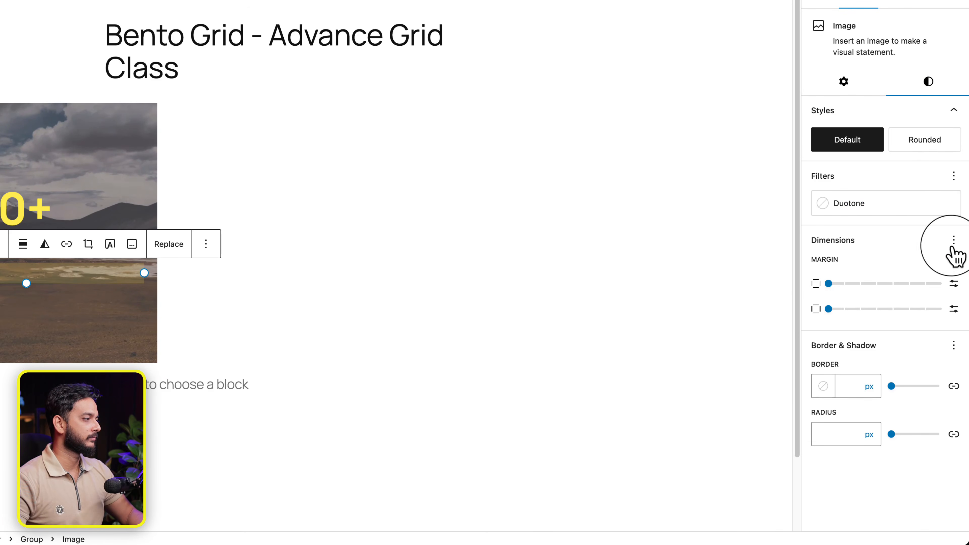
pyautogui.click(953, 283)
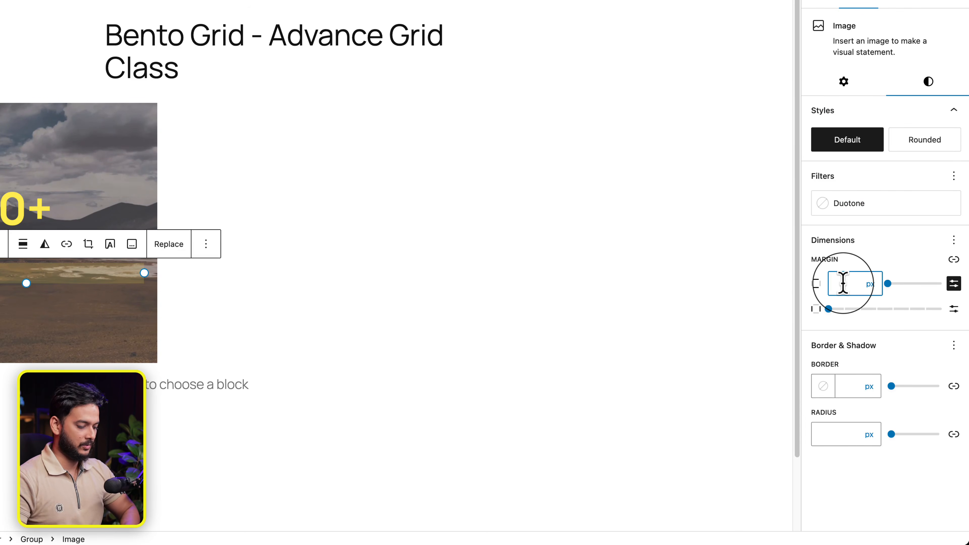
pyautogui.write('10')
pyautogui.click(953, 308)
pyautogui.click(846, 307)
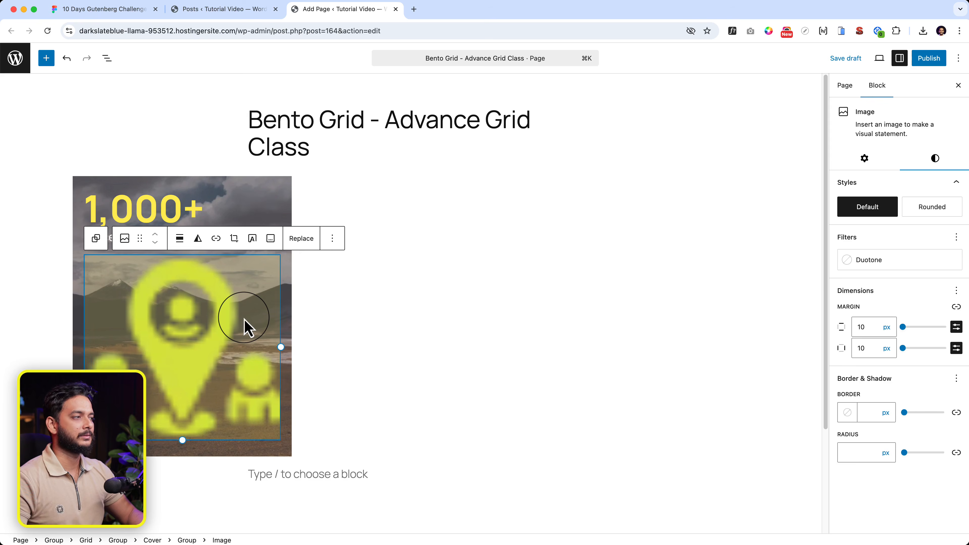
# Set the icon image's width to 30 px.
pyautogui.click(863, 160)
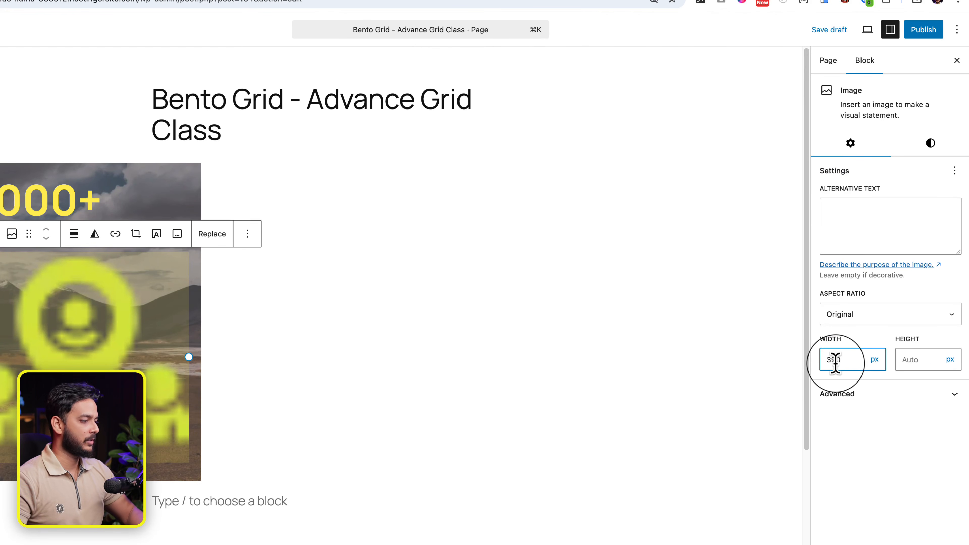
pyautogui.press('BackSpace')
pyautogui.press('BackSpace')
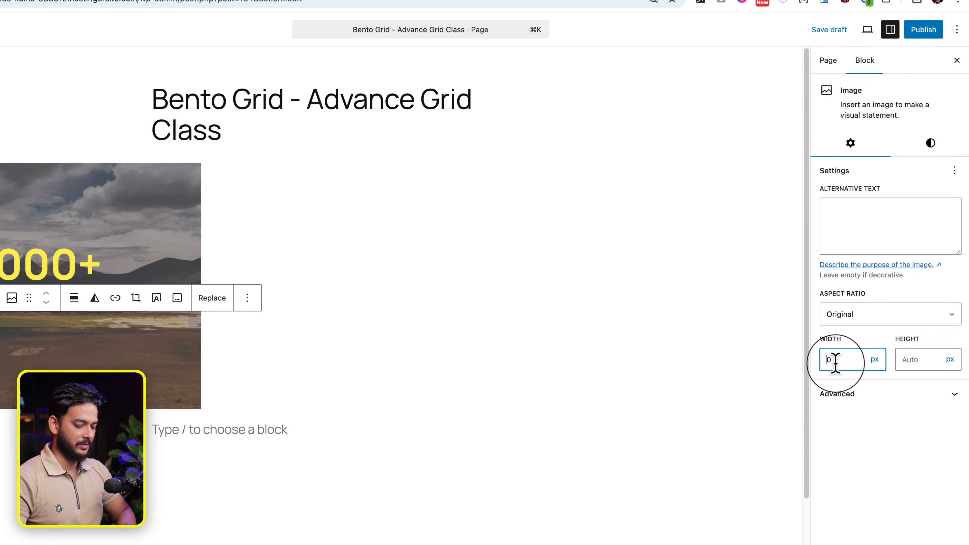
pyautogui.write('2')
pyautogui.press('BackSpace')
pyautogui.write('3')
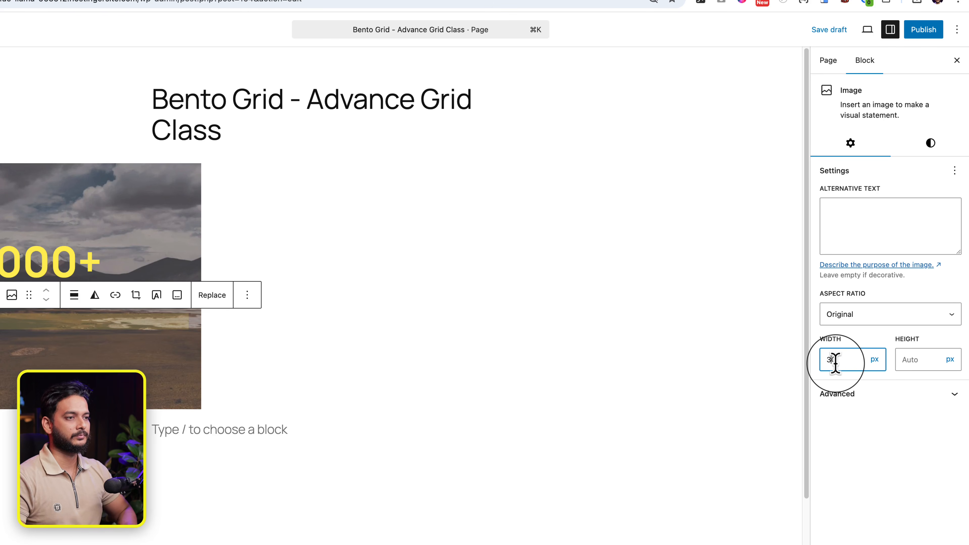
pyautogui.click(31, 244)
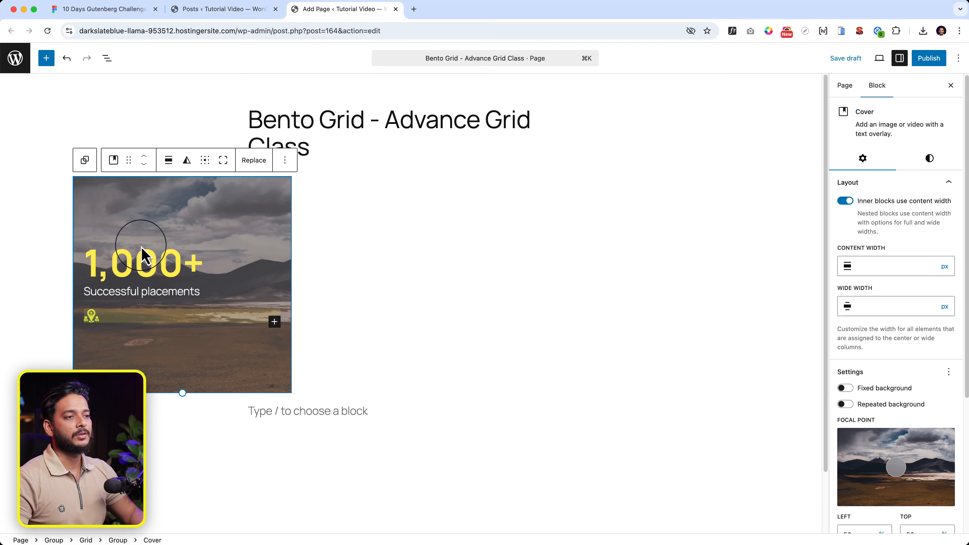
# Show the block list and move the icon's group above the "1,000+" stack inside the Cover.
pyautogui.click(141, 322)
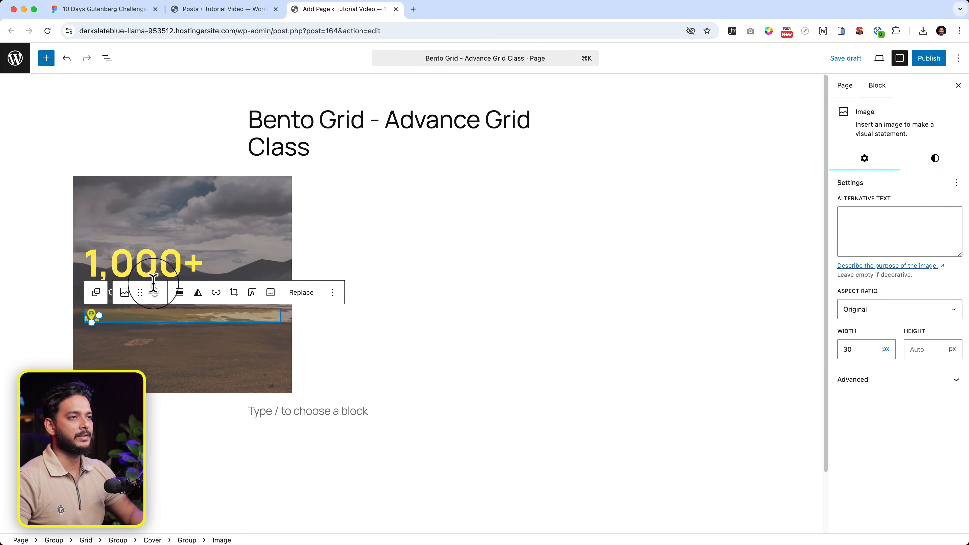
pyautogui.click(107, 58)
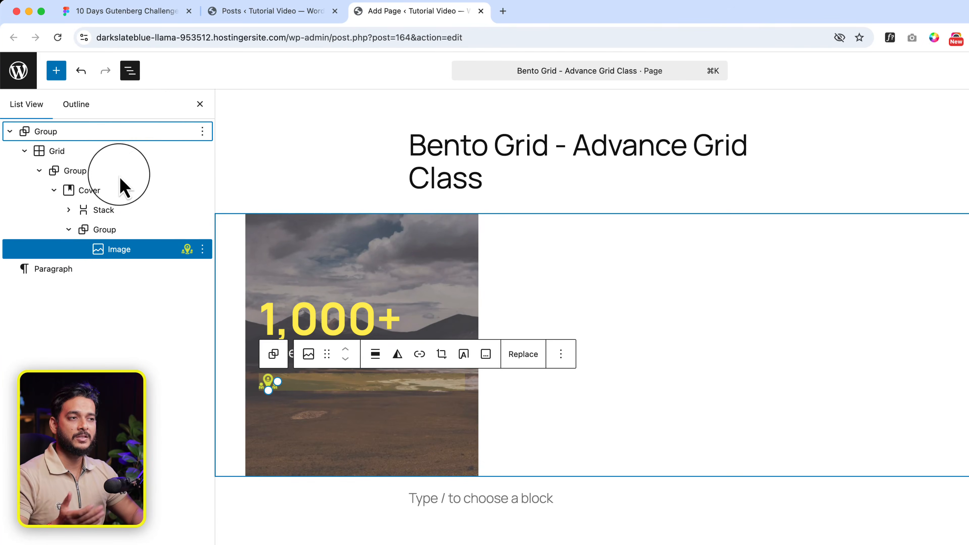
pyautogui.click(121, 231)
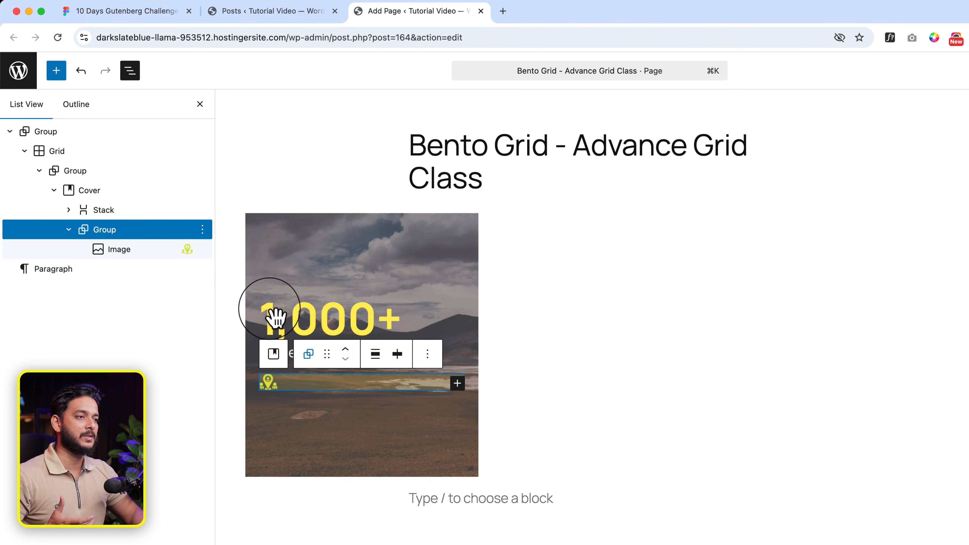
pyautogui.click(345, 350)
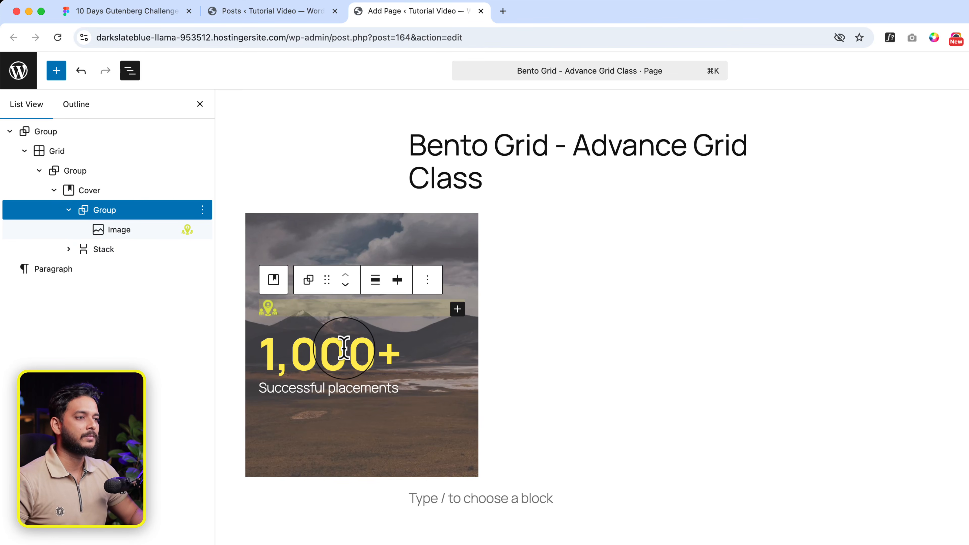
# Combine the icon group and the "1,000+" stack inside the Cover into one Stack block.
pyautogui.click(68, 210)
pyautogui.click(114, 191)
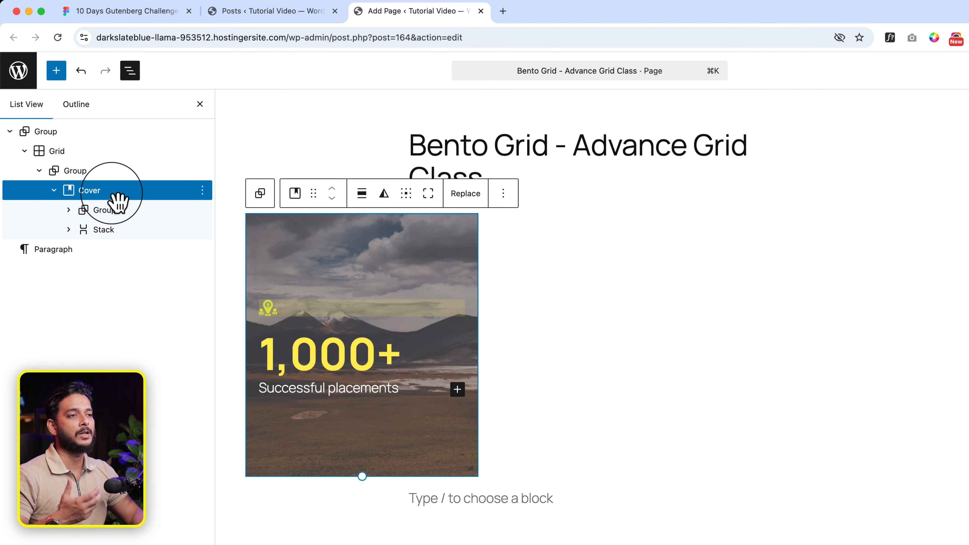
pyautogui.click(125, 214)
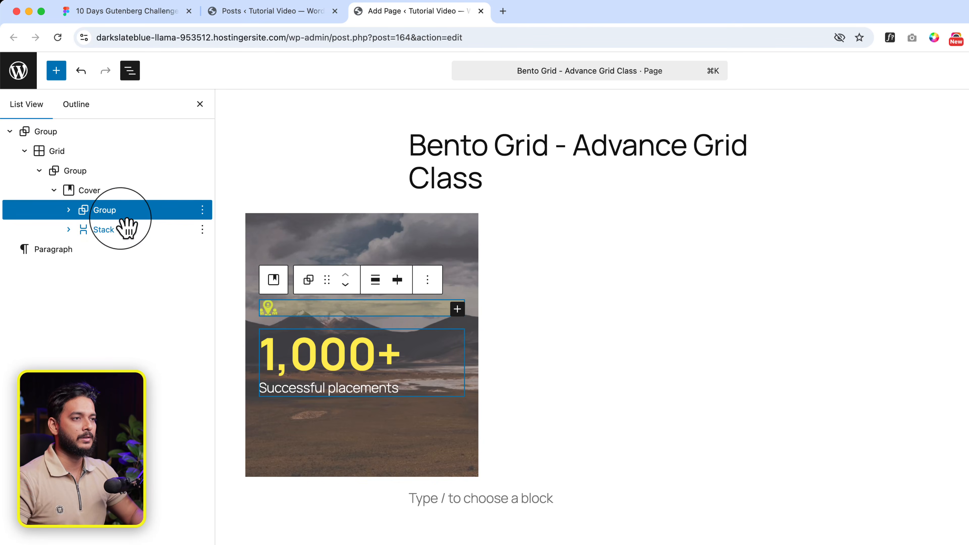
pyautogui.keyDown('shift'); pyautogui.click(114, 229); pyautogui.keyUp('shift')
pyautogui.click(386, 278)
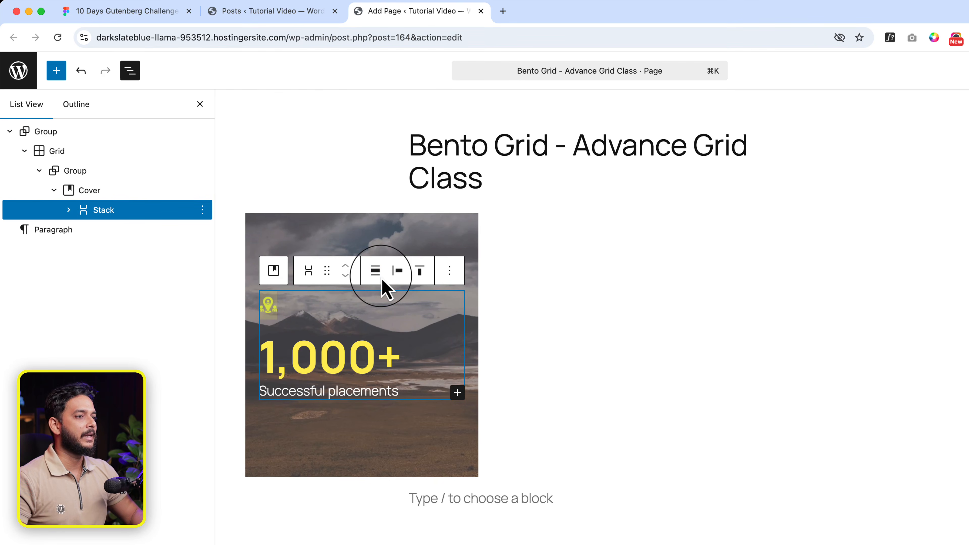
# Try stretched justification on the combined stack and set it back to left.
pyautogui.click(896, 238)
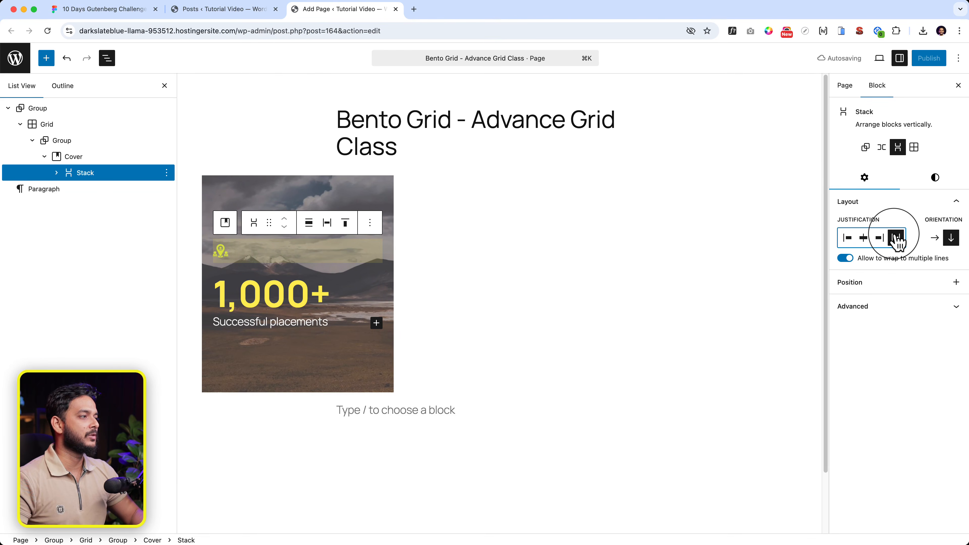
pyautogui.click(846, 237)
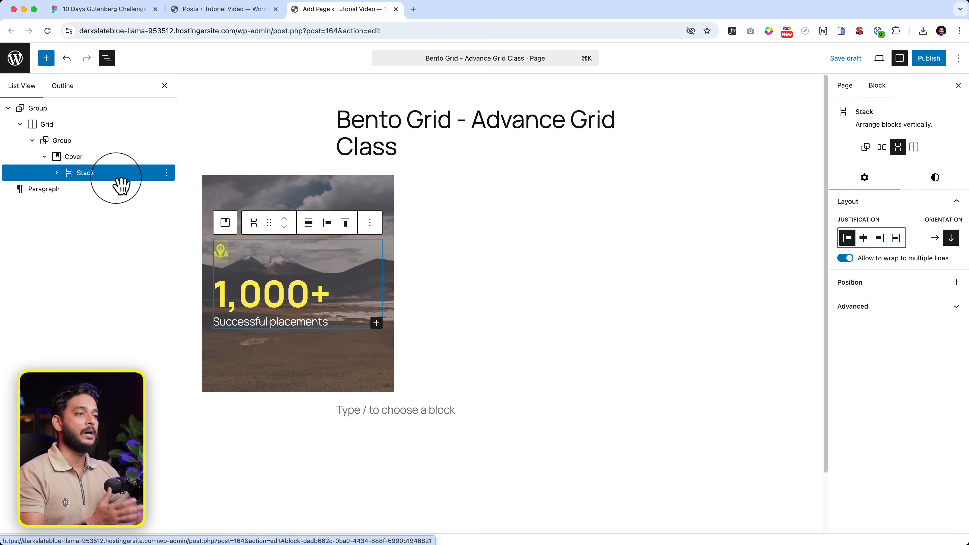
pyautogui.click(104, 171)
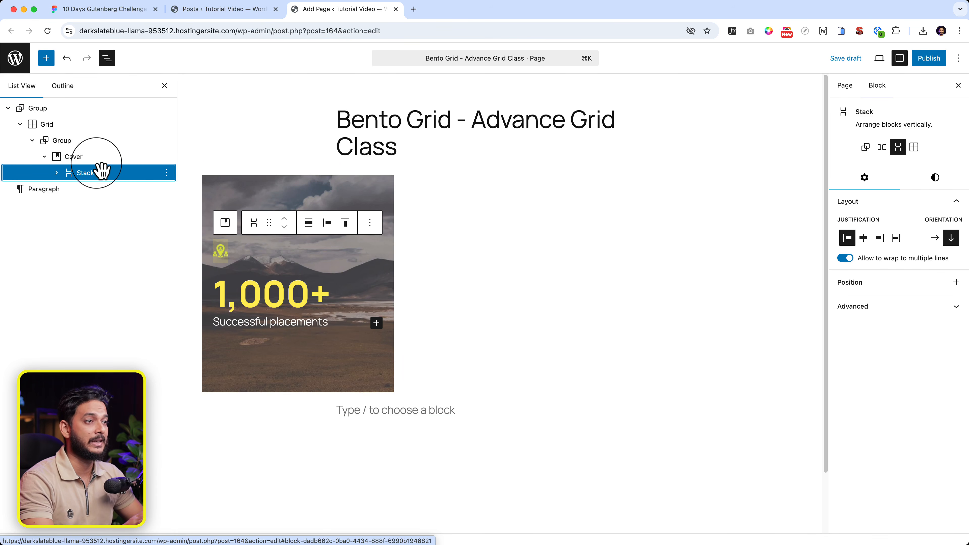
# Set the Cover block's content position to bottom left.
pyautogui.click(100, 159)
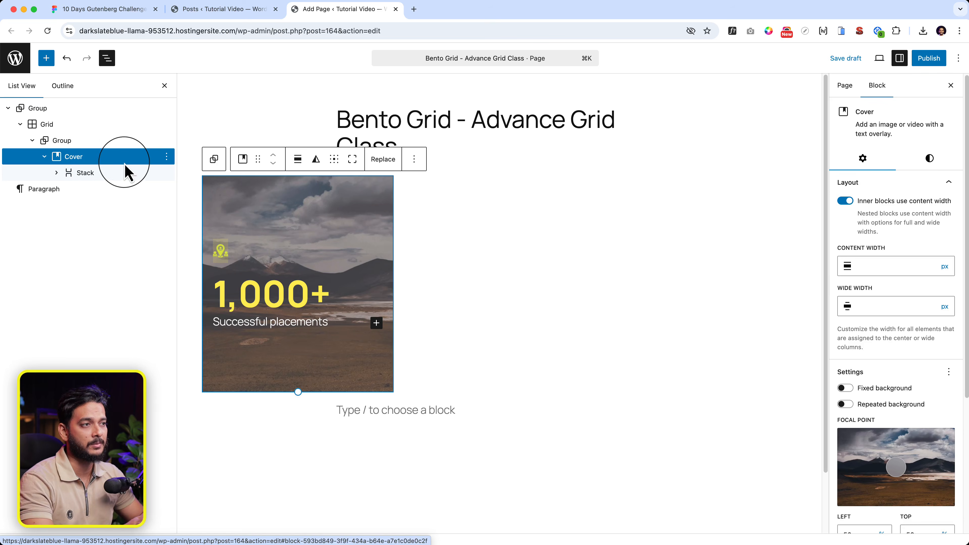
pyautogui.click(333, 158)
pyautogui.click(337, 223)
pyautogui.click(256, 242)
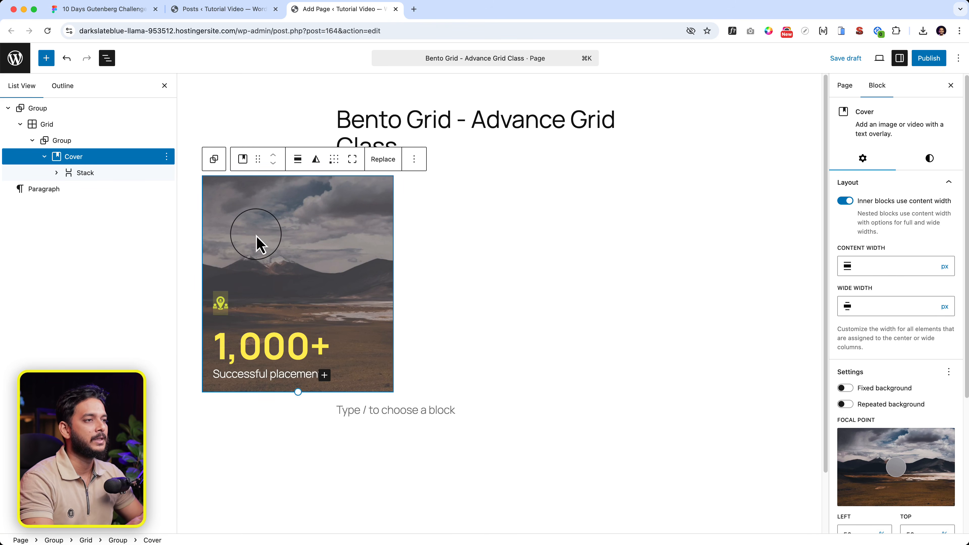
# Set the Cover block's border radius to 20 px.
pyautogui.click(929, 158)
pyautogui.scroll(-3, 927, 160)
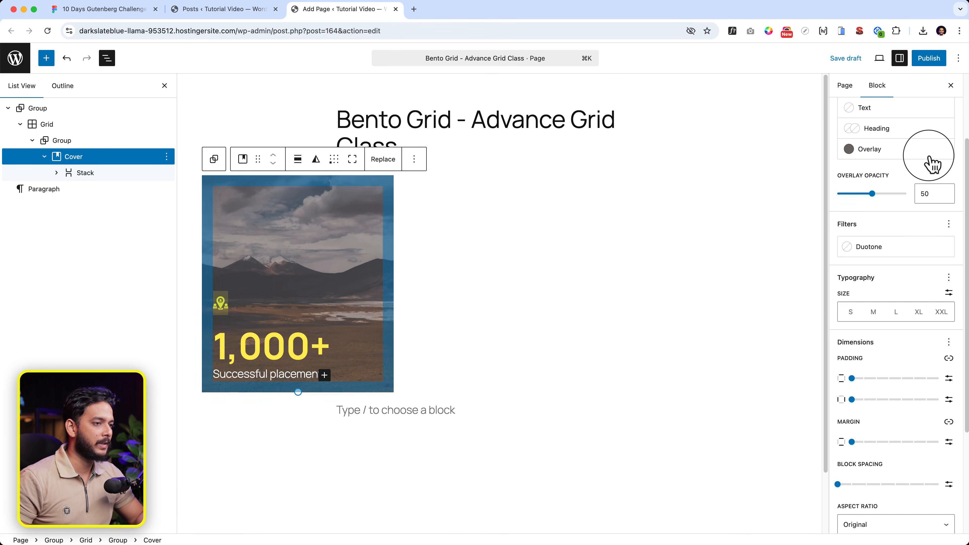
pyautogui.click(107, 10)
pyautogui.click(347, 11)
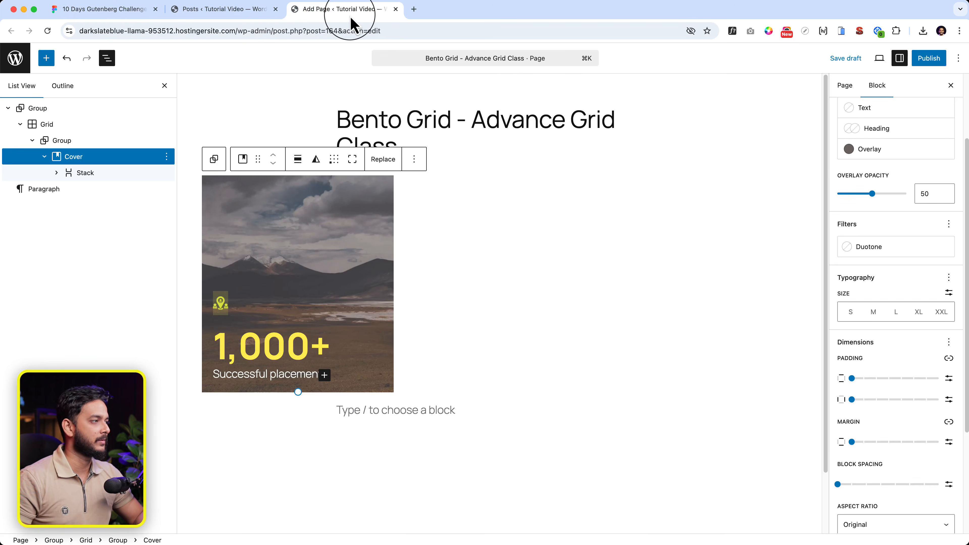
pyautogui.scroll(-5, 858, 496)
pyautogui.click(860, 515)
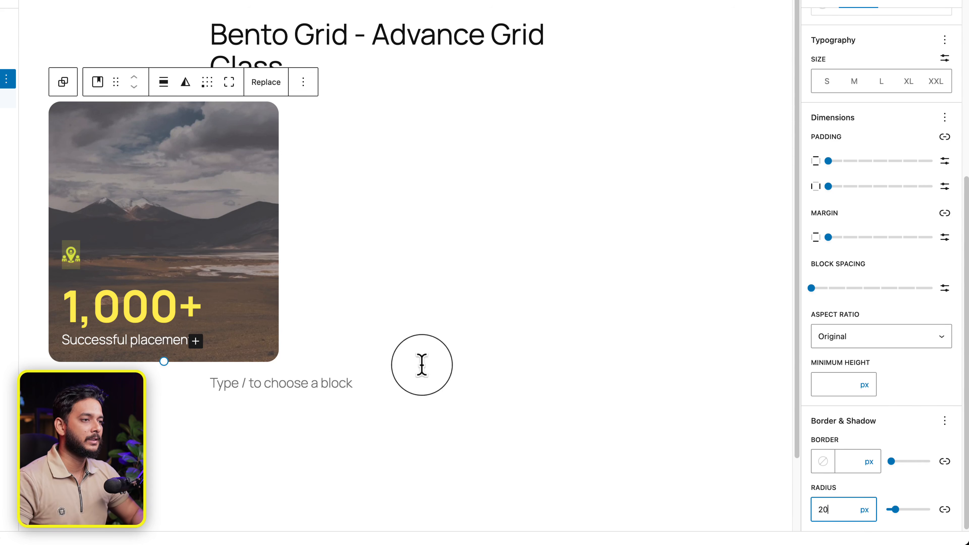
# Apply Tiny vertical and horizontal padding to the Group that holds the icon in the Cover.
pyautogui.click(72, 256)
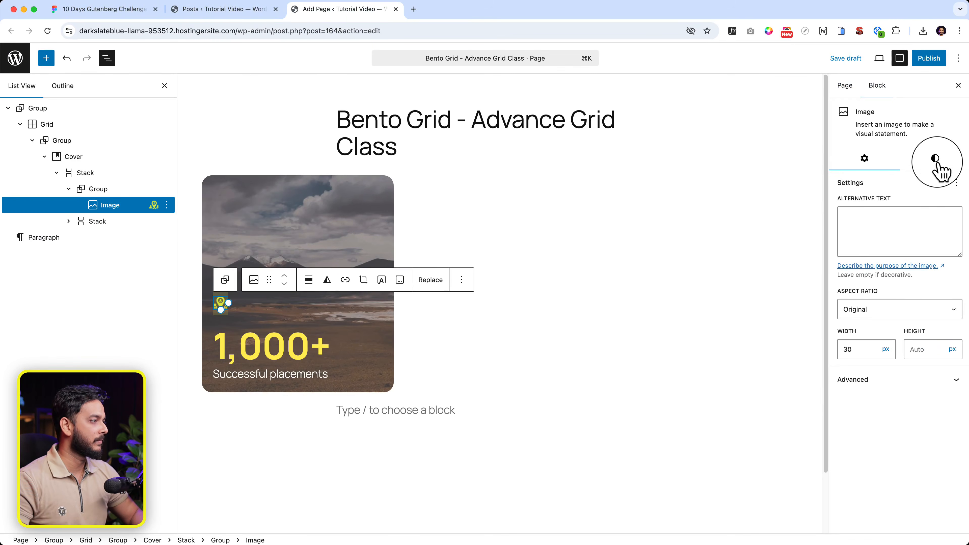
pyautogui.click(935, 160)
pyautogui.click(956, 292)
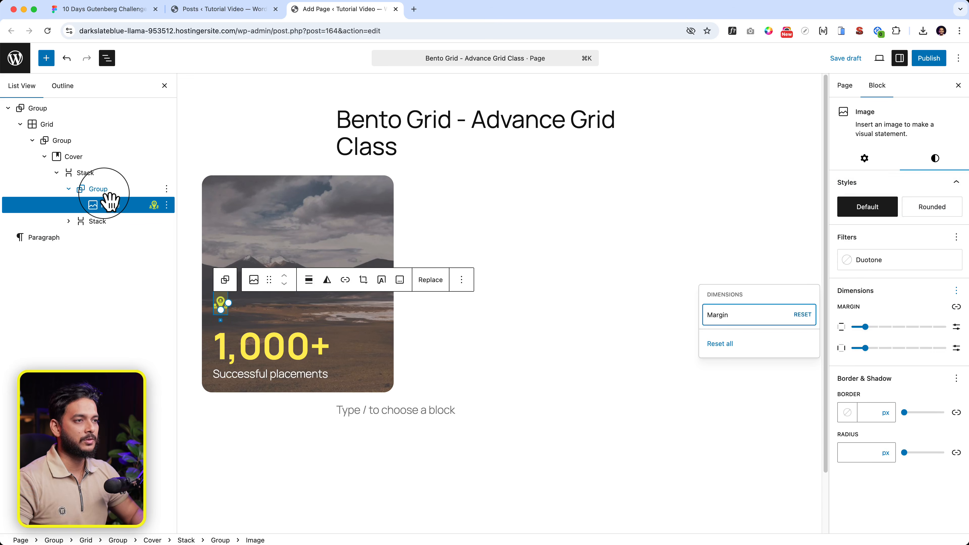
pyautogui.click(105, 191)
pyautogui.click(931, 177)
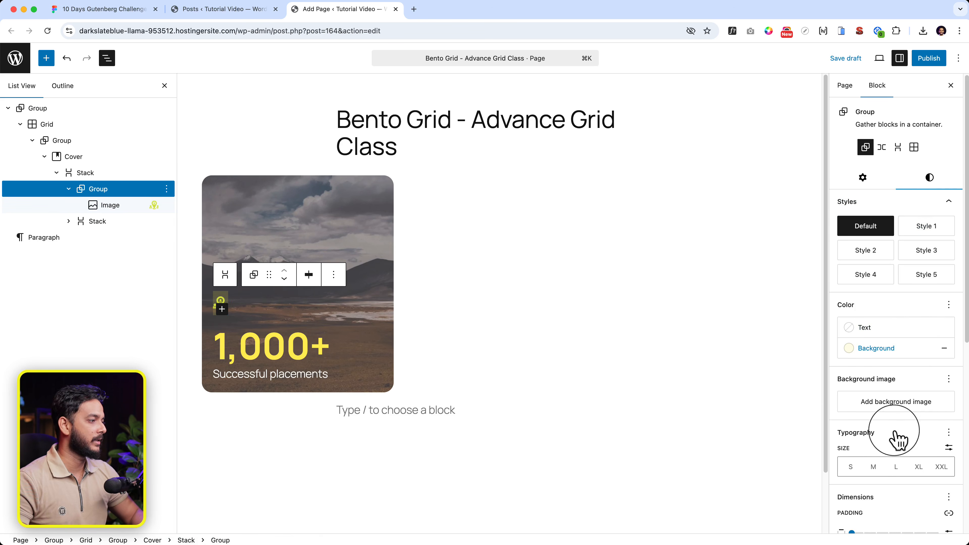
pyautogui.scroll(-3, 893, 448)
pyautogui.click(865, 431)
pyautogui.click(864, 451)
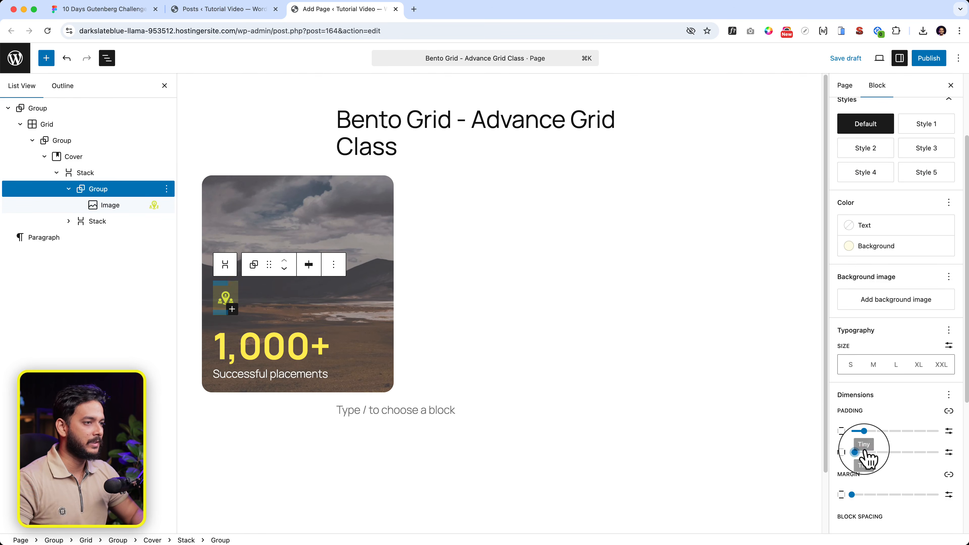
# Reset all dimension settings of the icon Image block to clear its margin.
pyautogui.click(123, 207)
pyautogui.click(935, 158)
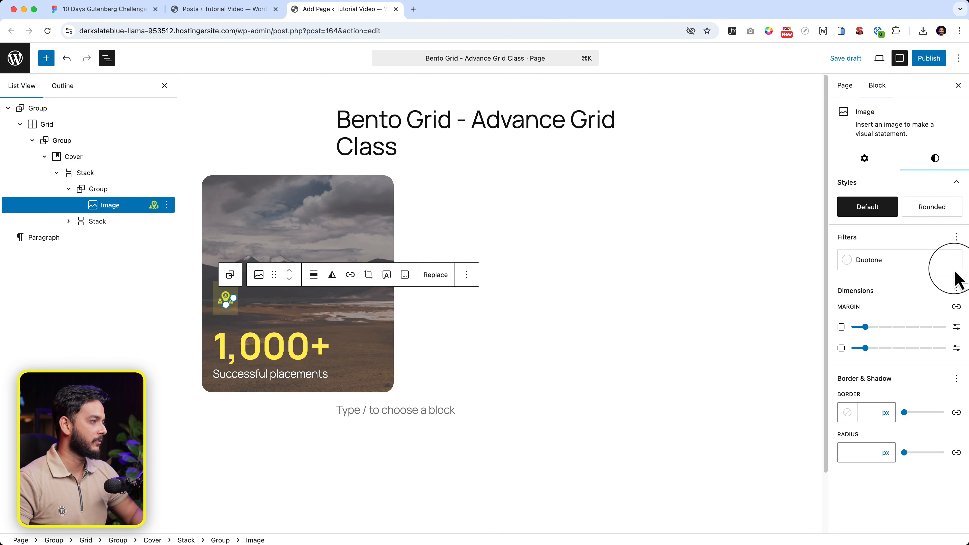
pyautogui.click(956, 291)
pyautogui.click(727, 343)
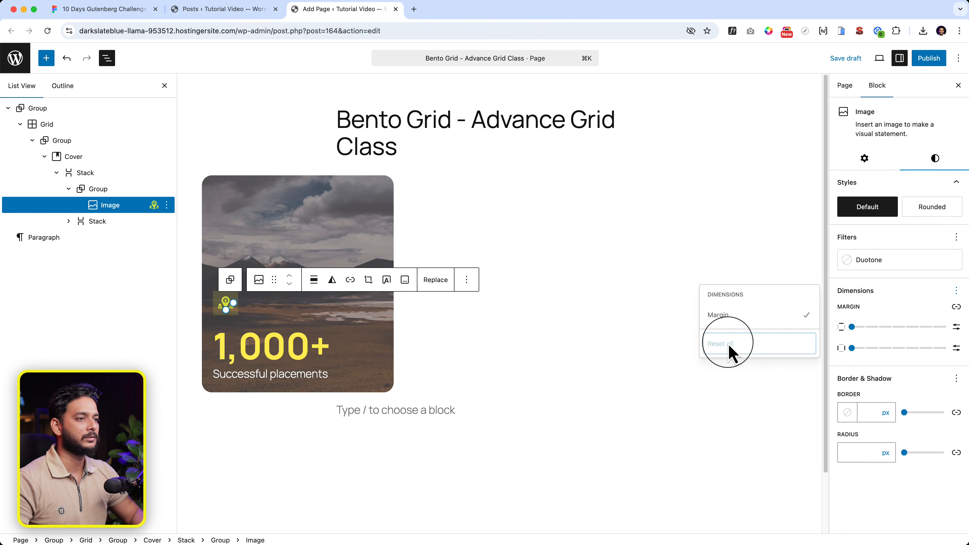
# Set the icon Group's border radius to 10 px.
pyautogui.click(107, 189)
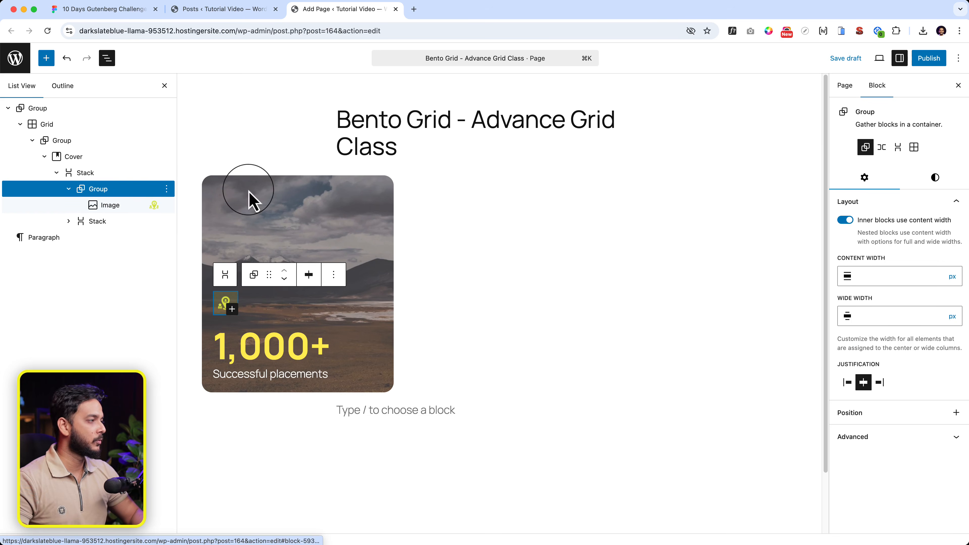
pyautogui.click(931, 180)
pyautogui.scroll(-8, 929, 189)
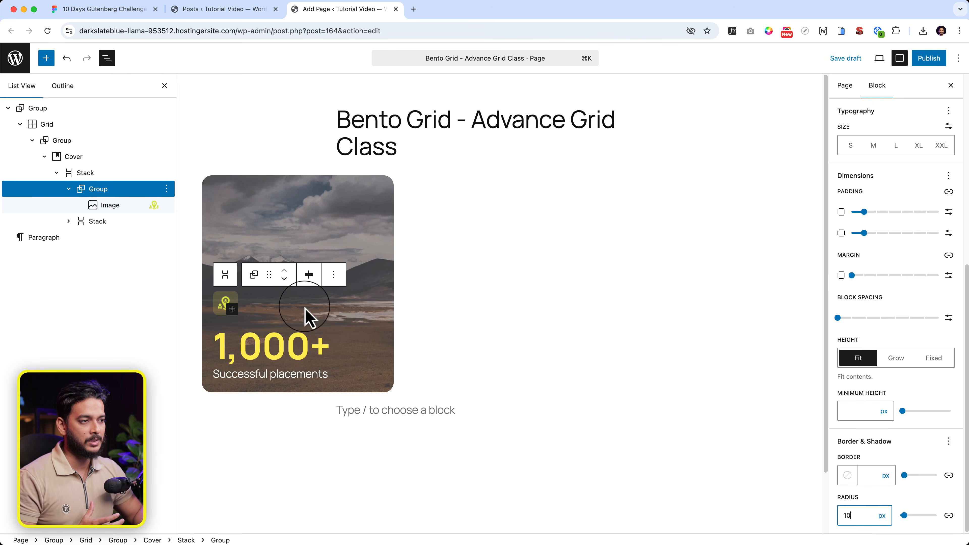
# Replace the Cover's solid overlay with a dark gradient, using a lighter first stop and a black end stop.
pyautogui.click(307, 316)
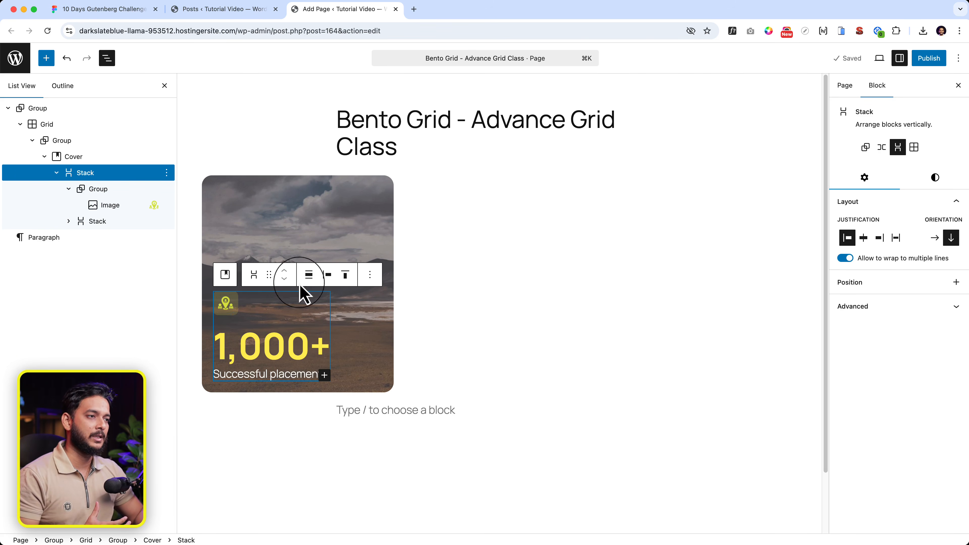
pyautogui.click(289, 234)
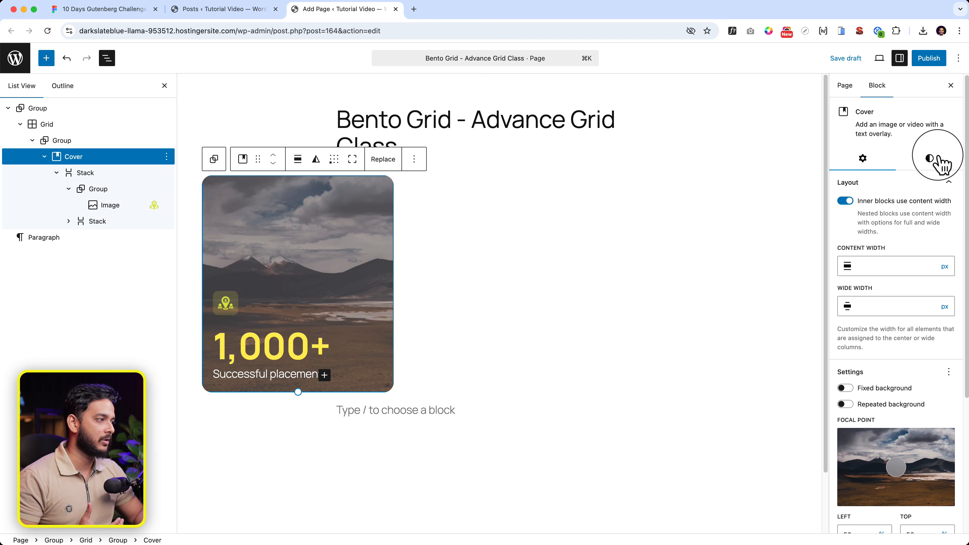
pyautogui.click(929, 158)
pyautogui.click(883, 252)
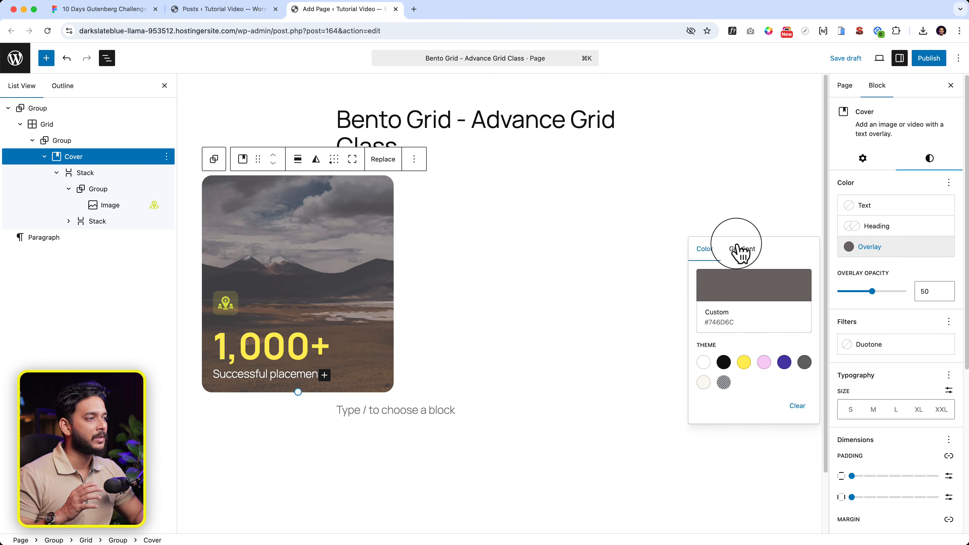
pyautogui.click(724, 257)
pyautogui.click(708, 281)
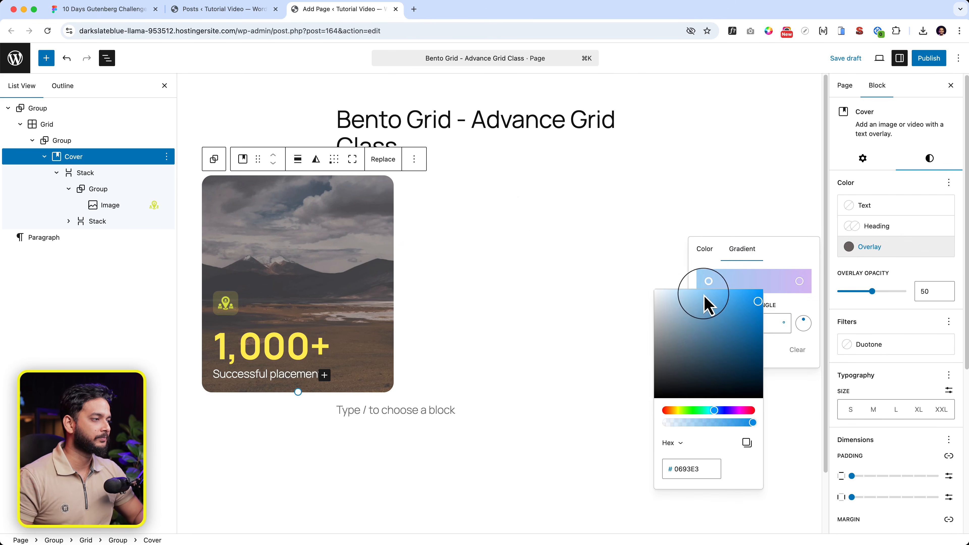
pyautogui.moveTo(683, 347); pyautogui.dragTo(585, 455)
pyautogui.click(800, 282)
pyautogui.moveTo(779, 361); pyautogui.dragTo(675, 431)
pyautogui.click(707, 279)
pyautogui.click(708, 281)
pyautogui.click(673, 431)
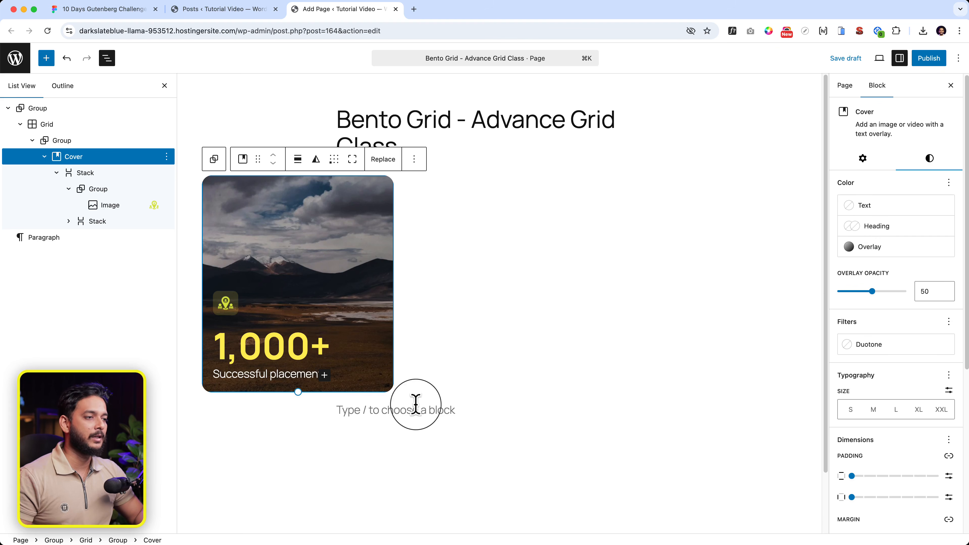
# Reduce the Cover card's height by about a third and select the surrounding Grid block.
pyautogui.moveTo(292, 392); pyautogui.dragTo(299, 319)
pyautogui.click(533, 234)
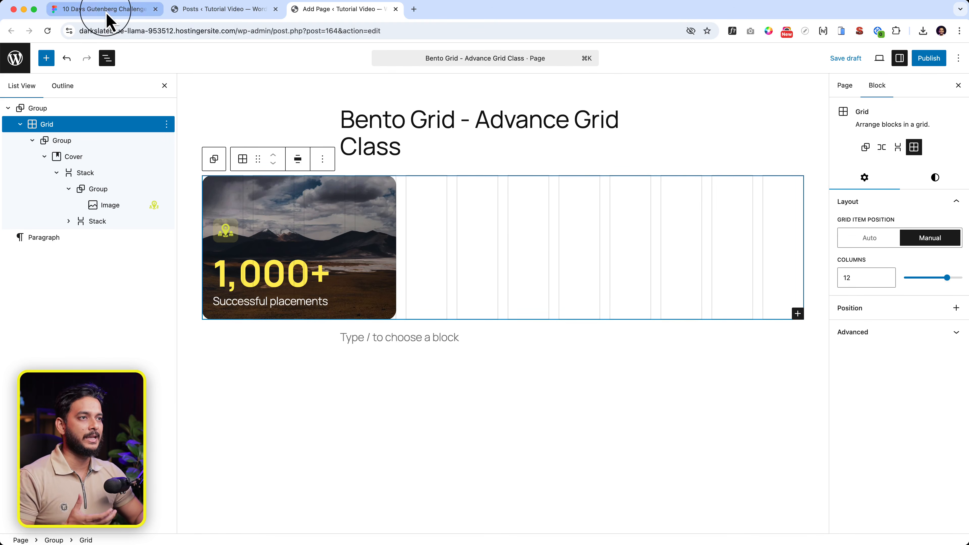
# Switch to the Figma design and copy the text "92% fill their roles in month one".
pyautogui.click(81, 9)
pyautogui.click(503, 238)
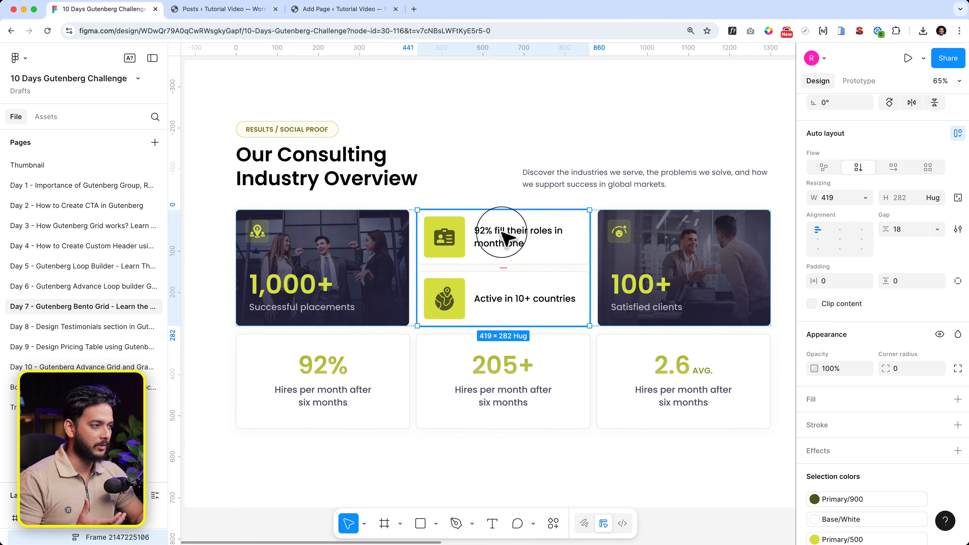
pyautogui.doubleClick(503, 238)
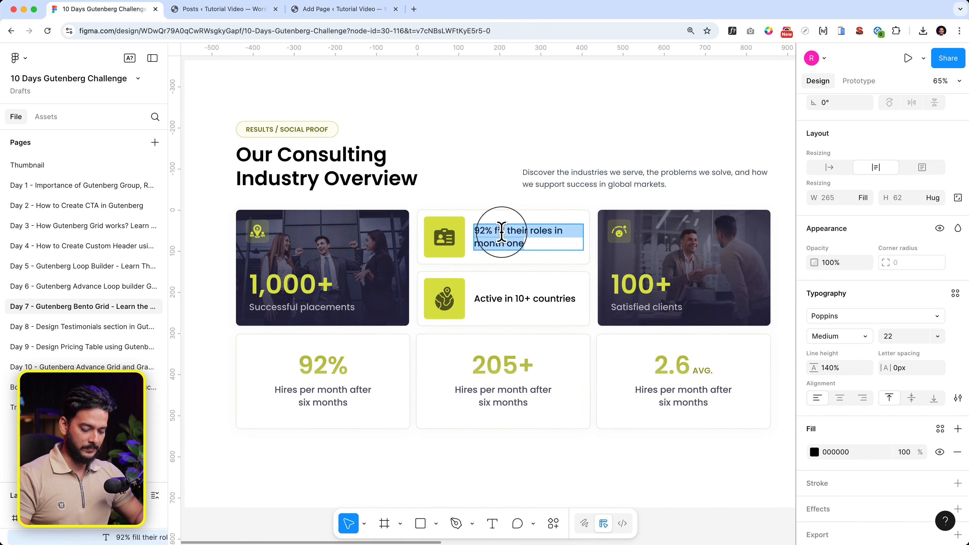
# Back in the WordPress page, add a Group to the Grid beside the "1,000+" card and widen it to four columns.
pyautogui.click(335, 10)
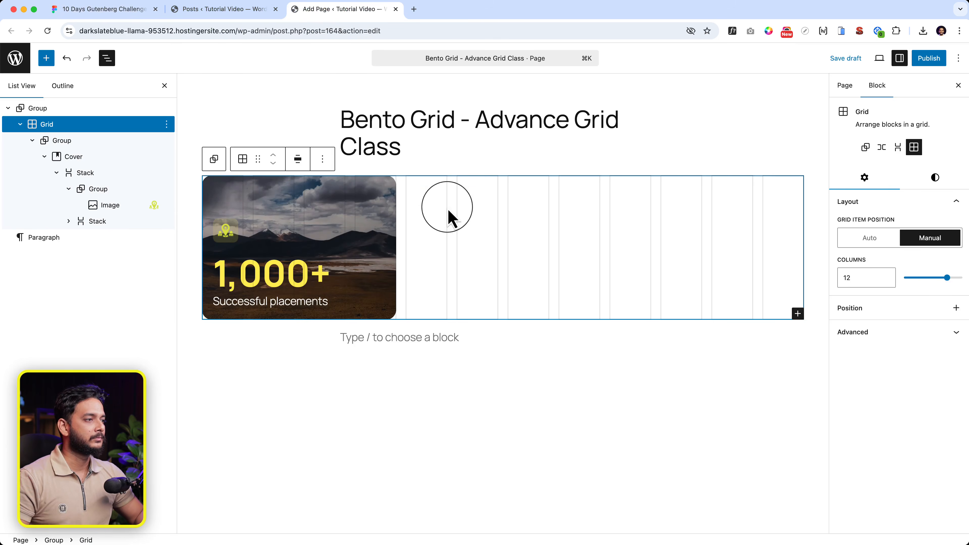
pyautogui.click(798, 316)
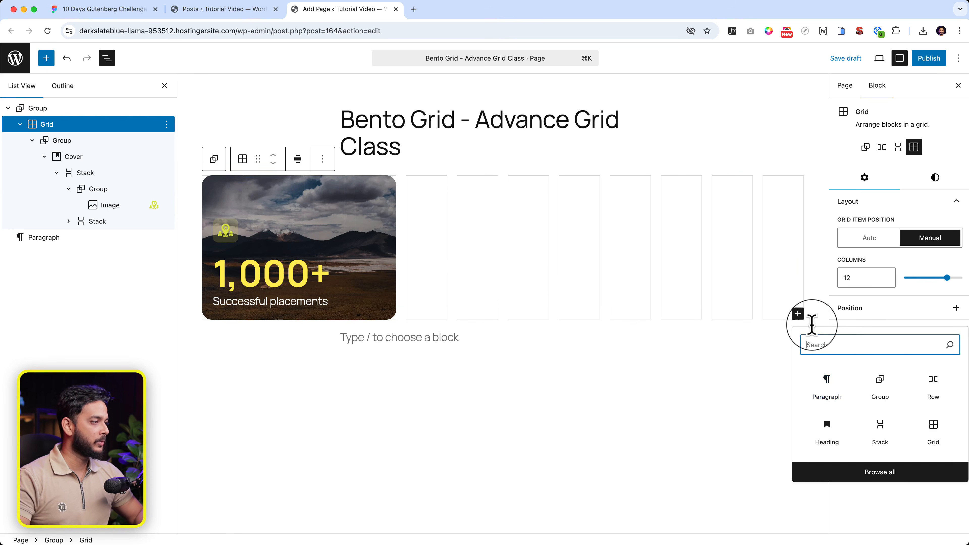
pyautogui.click(879, 384)
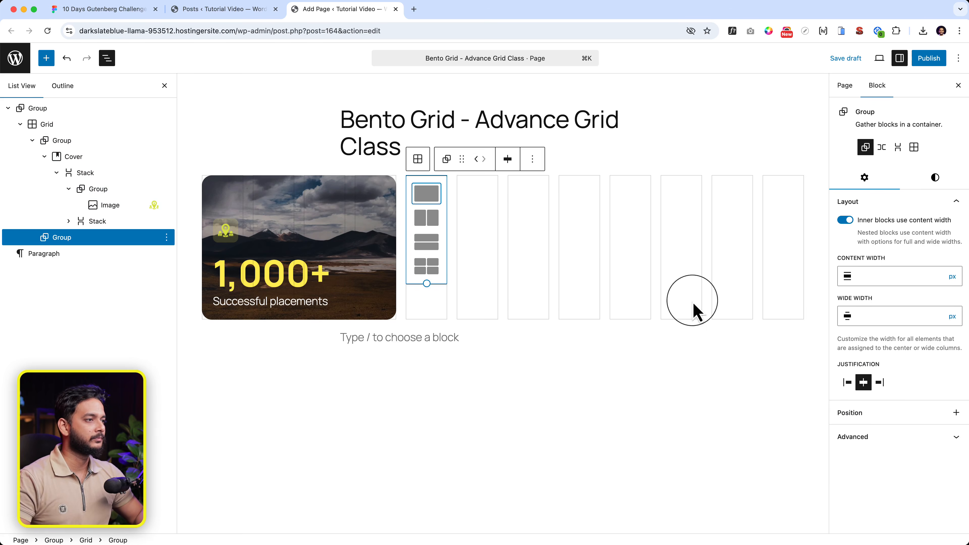
pyautogui.click(432, 191)
pyautogui.moveTo(445, 250); pyautogui.dragTo(598, 255)
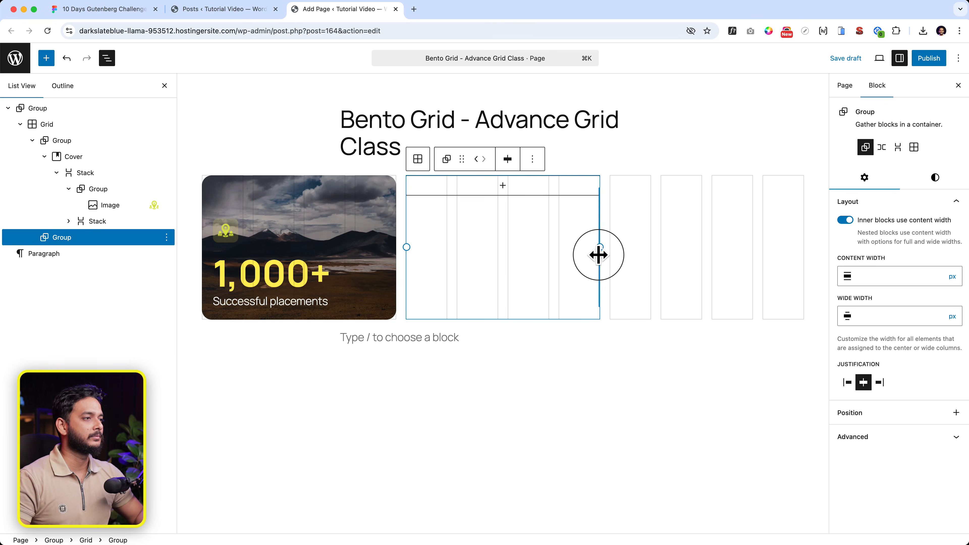
# Nest a second Group inside the new four-column Group and add an Image block to it.
pyautogui.click(509, 187)
pyautogui.click(503, 262)
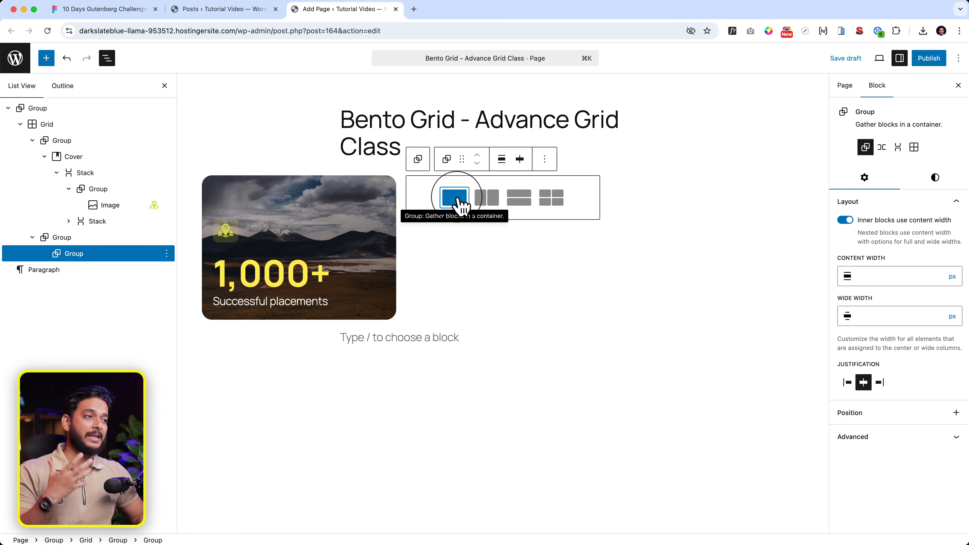
pyautogui.click(462, 203)
pyautogui.click(501, 187)
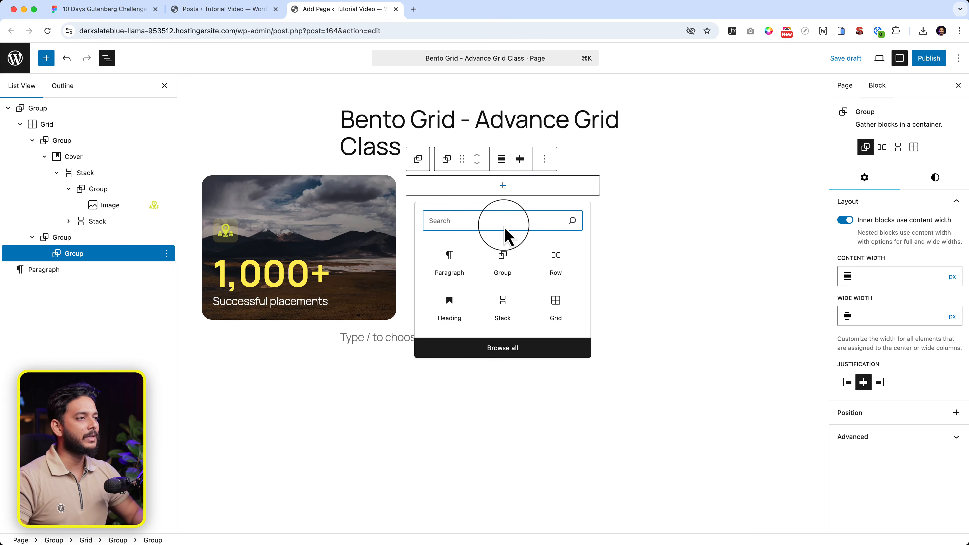
pyautogui.write('image')
pyautogui.click(457, 255)
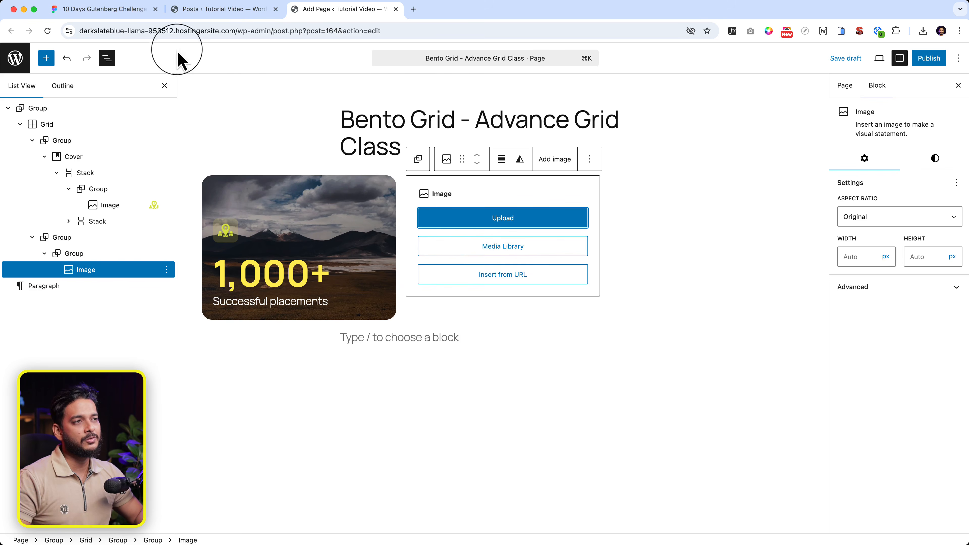
# Switch to Figma and export the green ID-badge icon frame as a PNG at 2x.
pyautogui.click(122, 11)
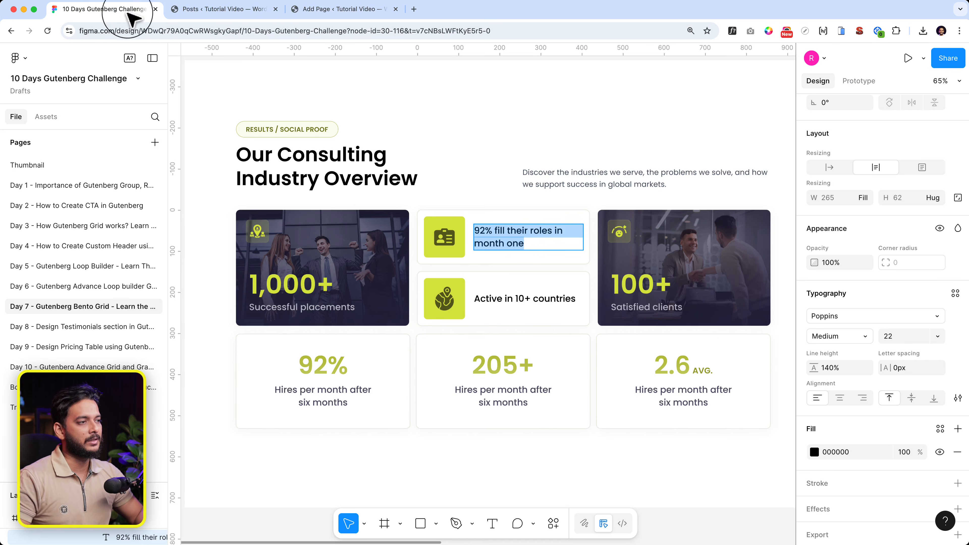
pyautogui.click(454, 251)
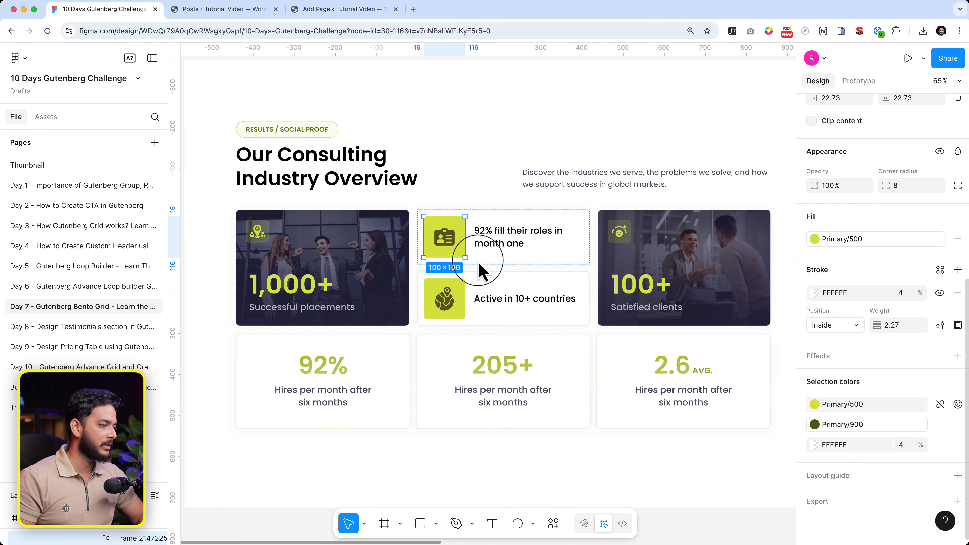
pyautogui.click(957, 501)
pyautogui.scroll(-5, 956, 504)
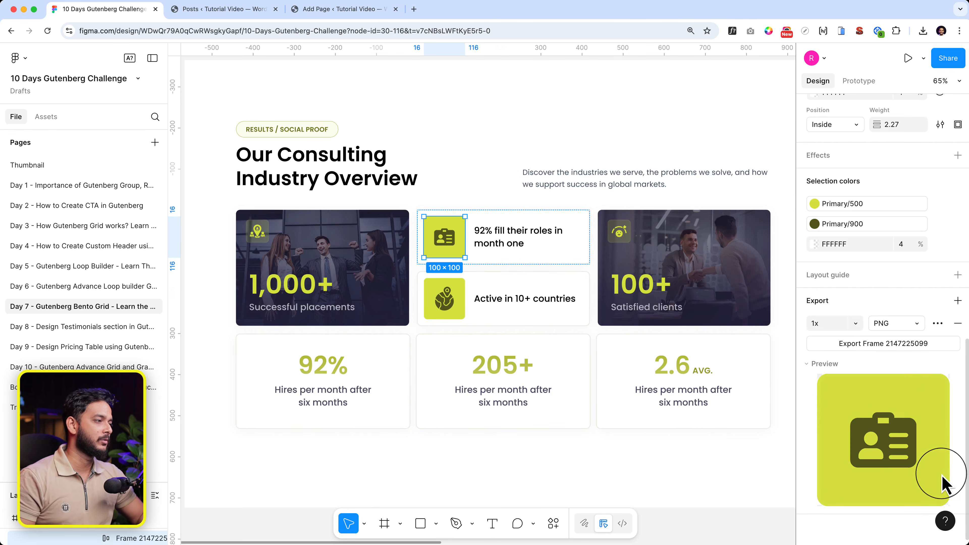
pyautogui.click(854, 325)
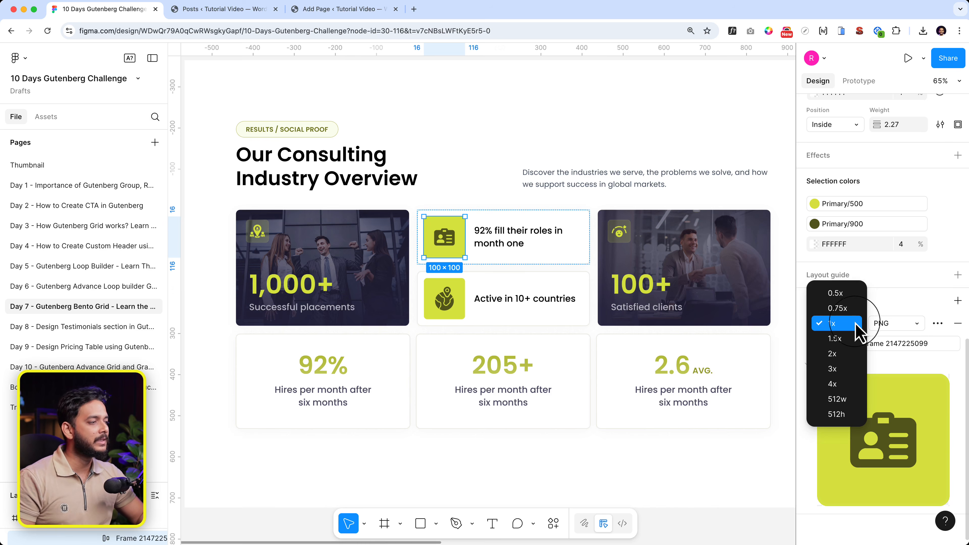
pyautogui.click(854, 355)
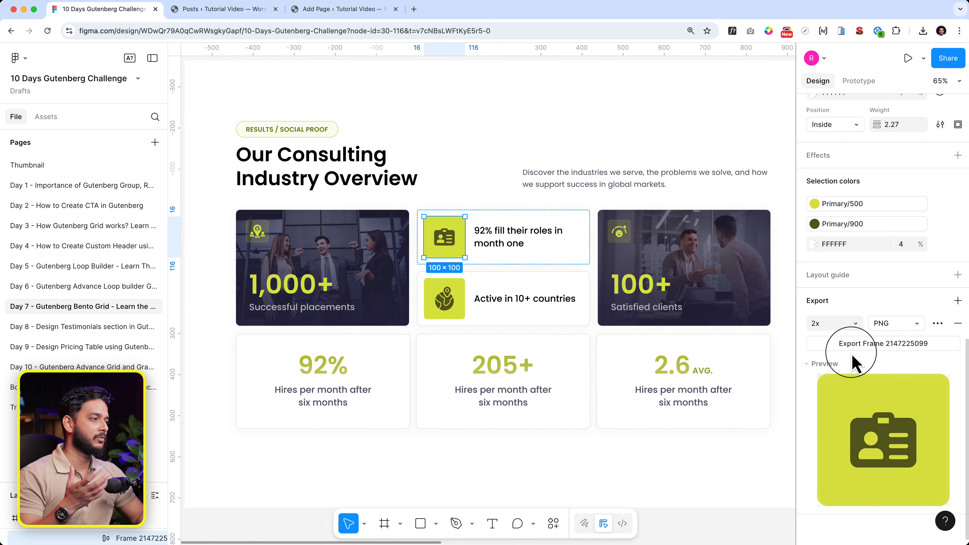
pyautogui.click(901, 350)
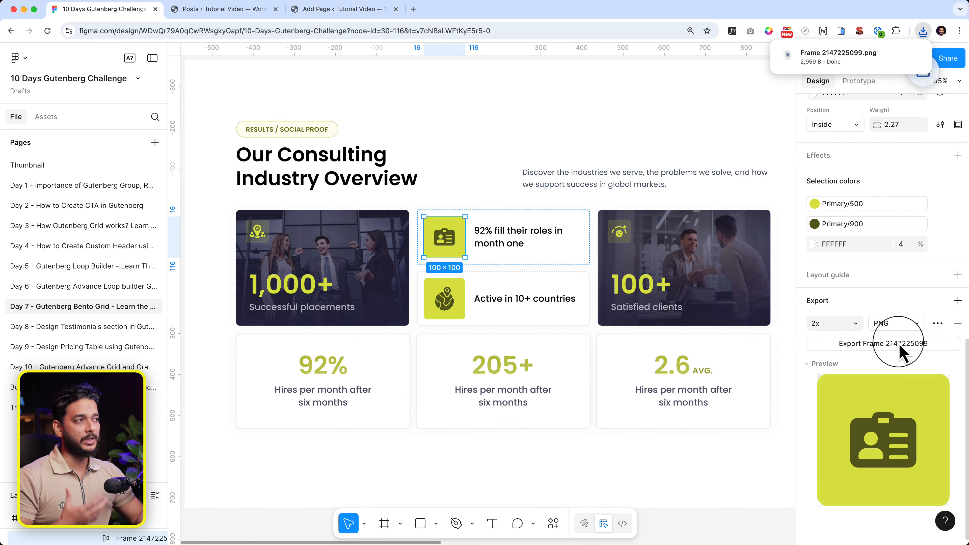
# Upload the exported ID-badge PNG to the WordPress Media Library and insert it in the empty Image block.
pyautogui.click(317, 14)
pyautogui.click(538, 250)
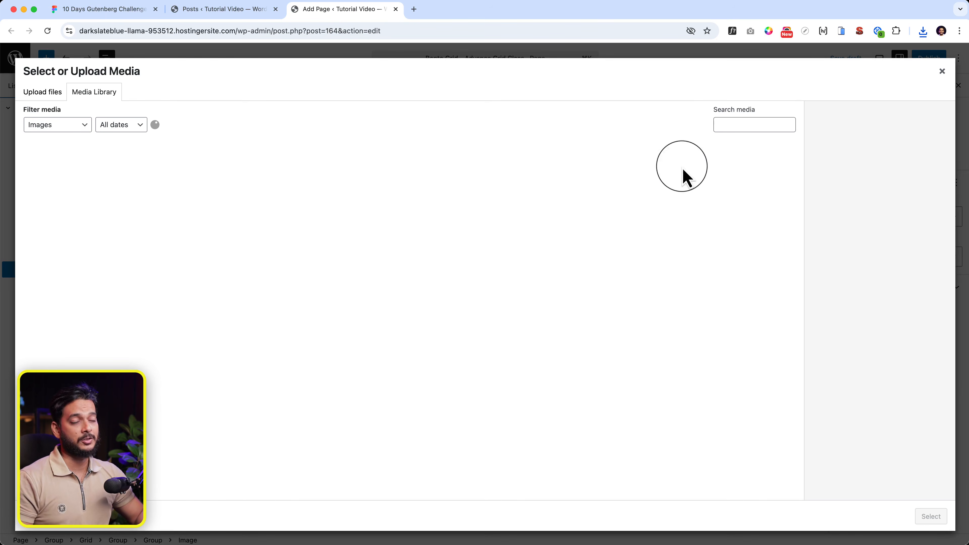
pyautogui.click(923, 32)
pyautogui.moveTo(824, 78); pyautogui.dragTo(496, 215)
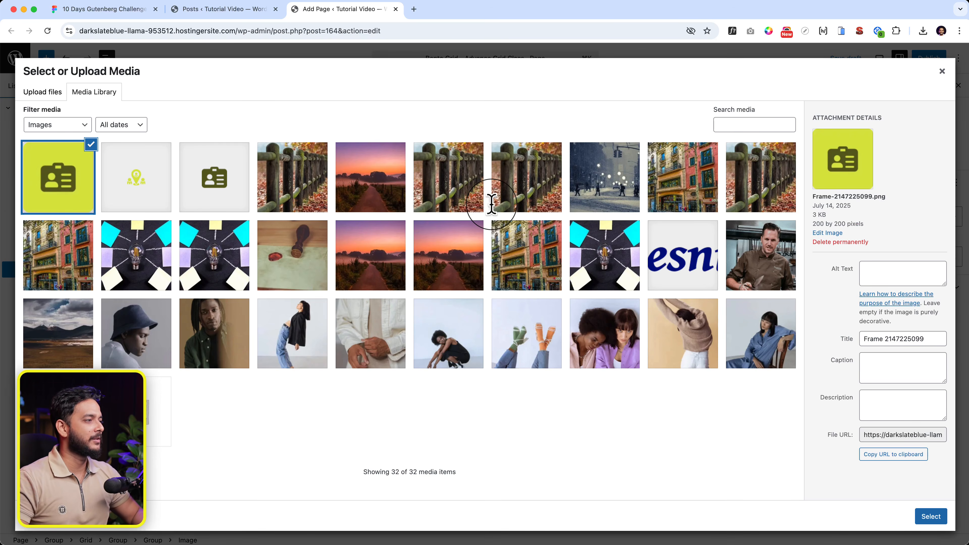
pyautogui.click(929, 518)
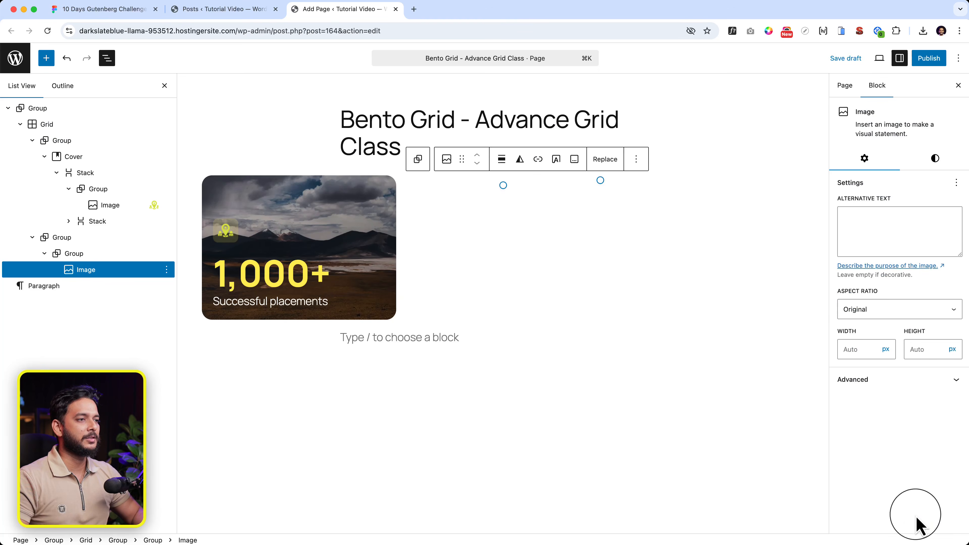
# Add a block after the ID-badge image in the nested Group.
pyautogui.click(167, 270)
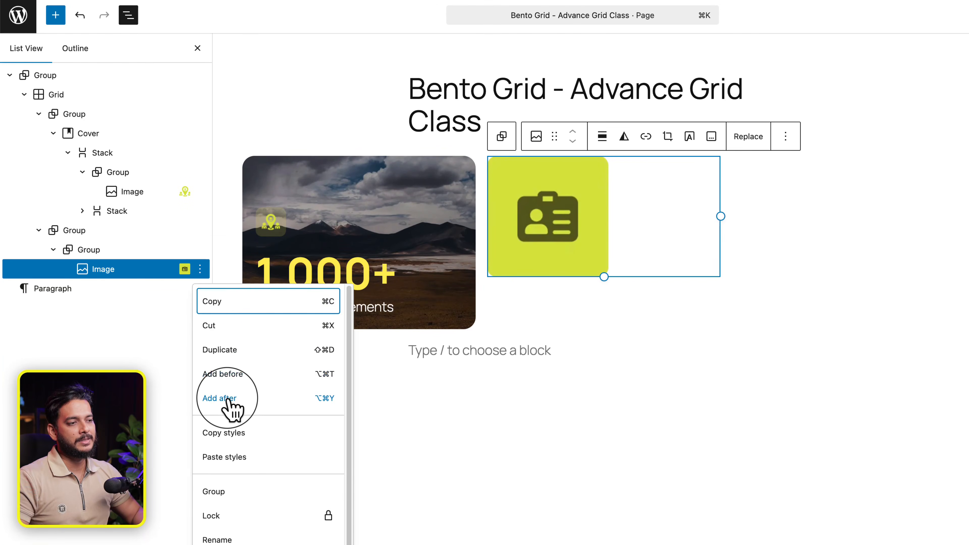